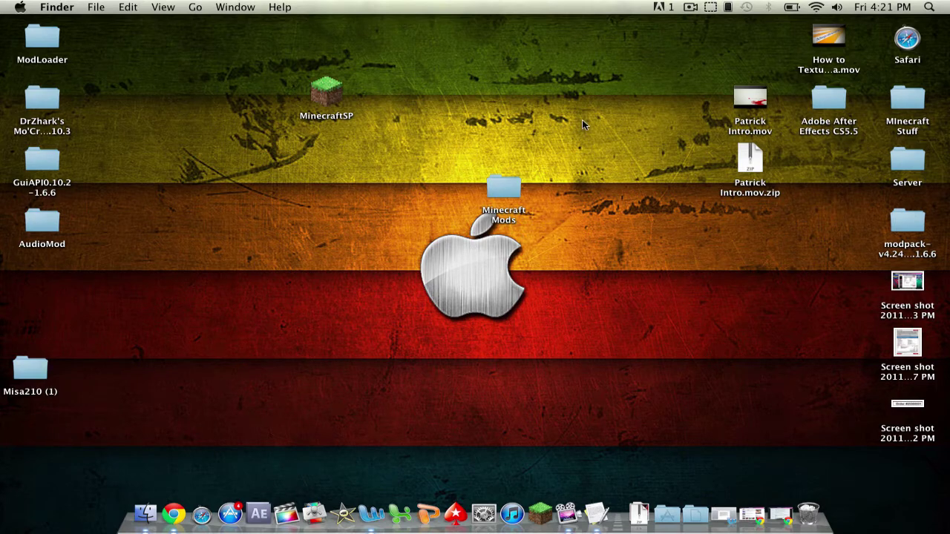
Step: Switch to Chrome and look through the two open YouTube channel pages
left_click(174, 514)
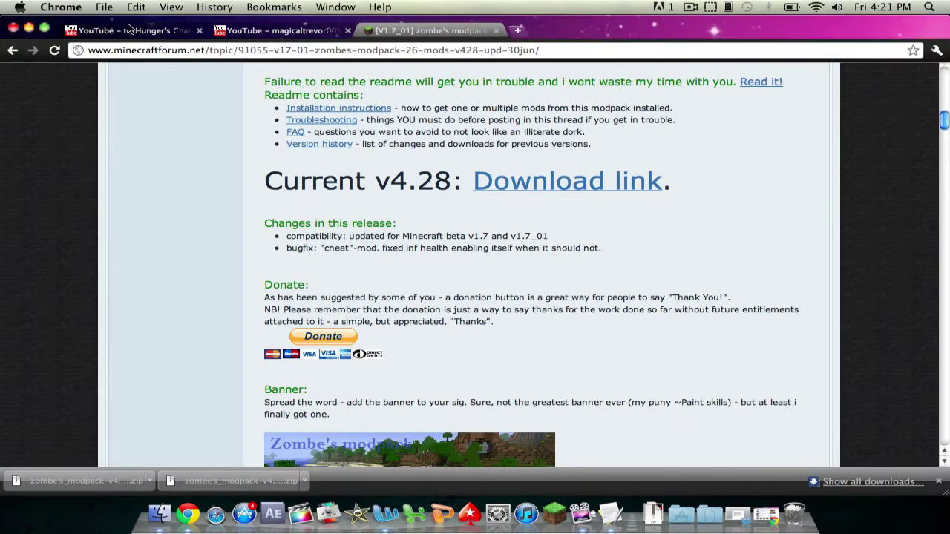
left_click(282, 31)
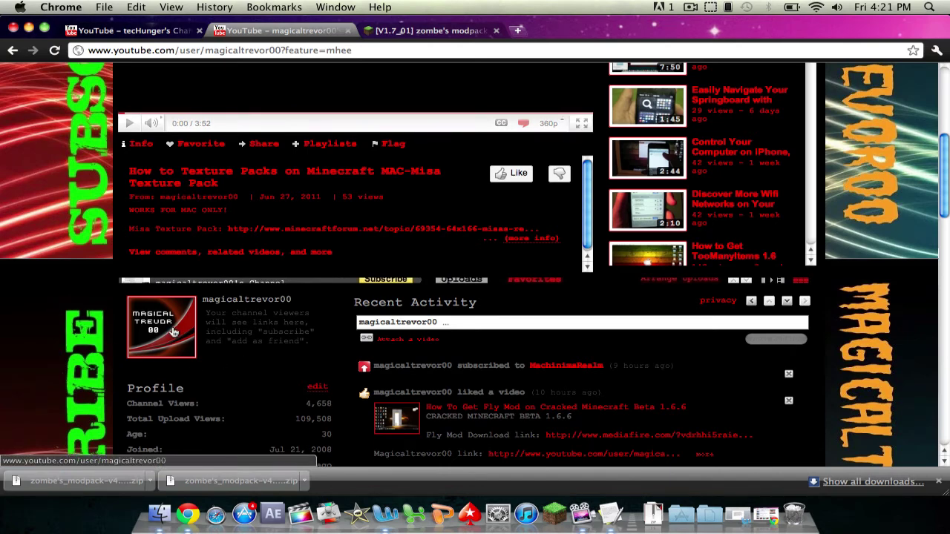
scroll(208, 291, "up", 5)
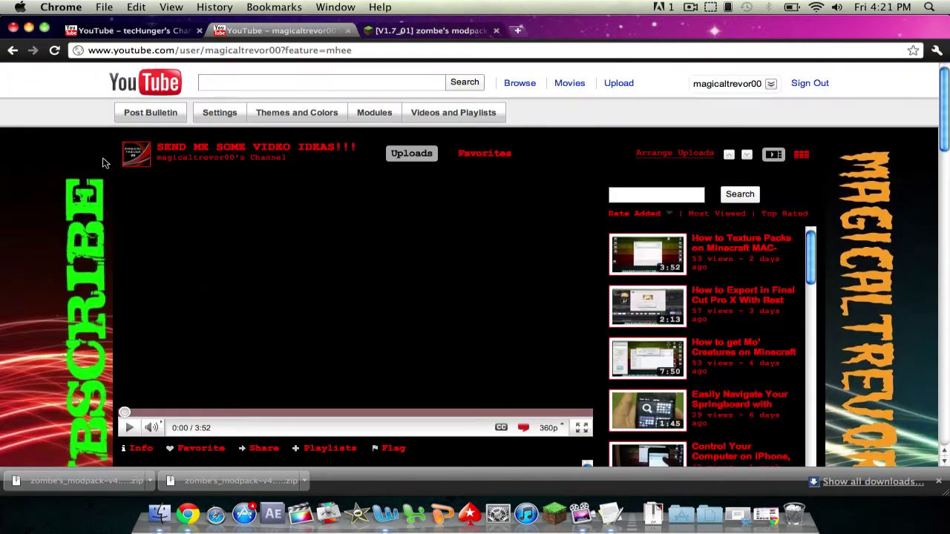
left_click(149, 31)
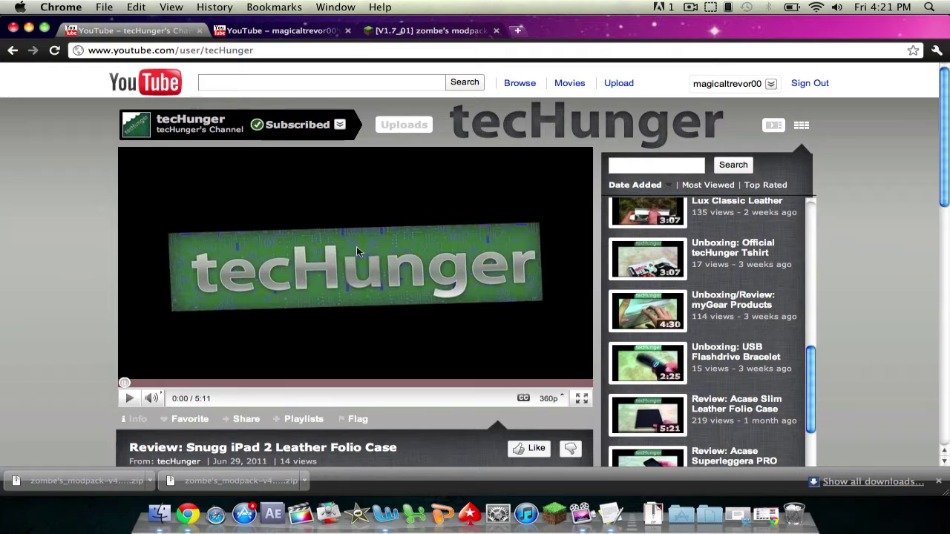
scroll(339, 231, "down", 5)
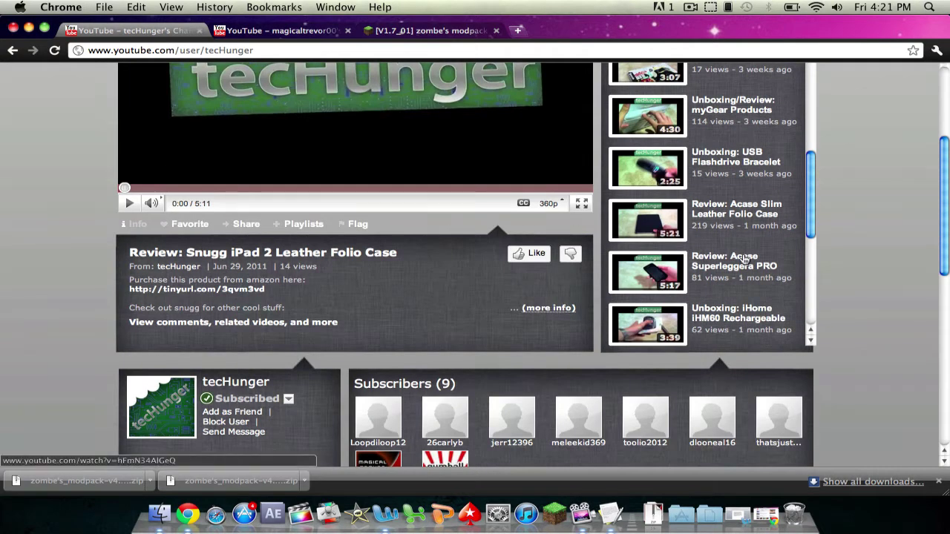
scroll(423, 331, "down", 4)
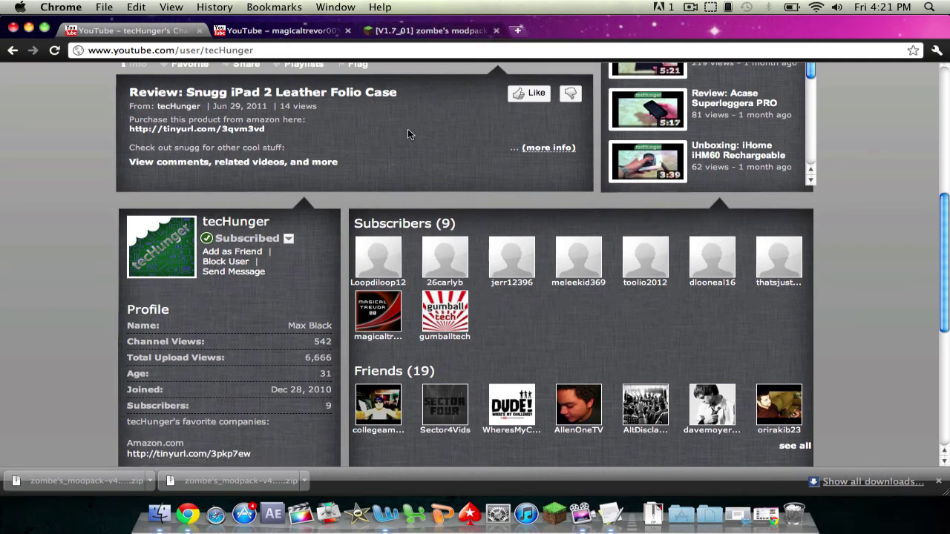
scroll(316, 140, "up", 9)
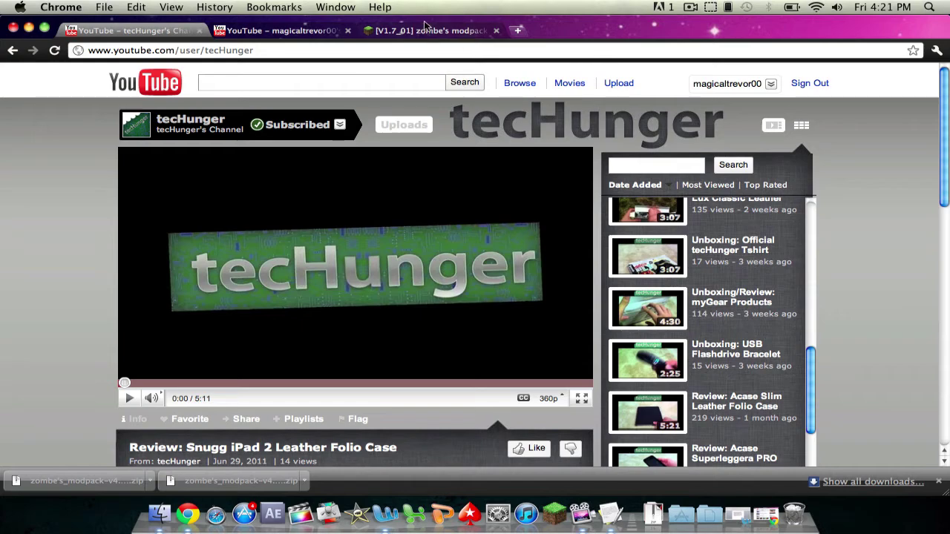
Step: Find the v4.28 download in the Zombe's modpack forum thread, open its save prompt and cancel it
left_click(434, 34)
scroll(404, 220, "up", 10)
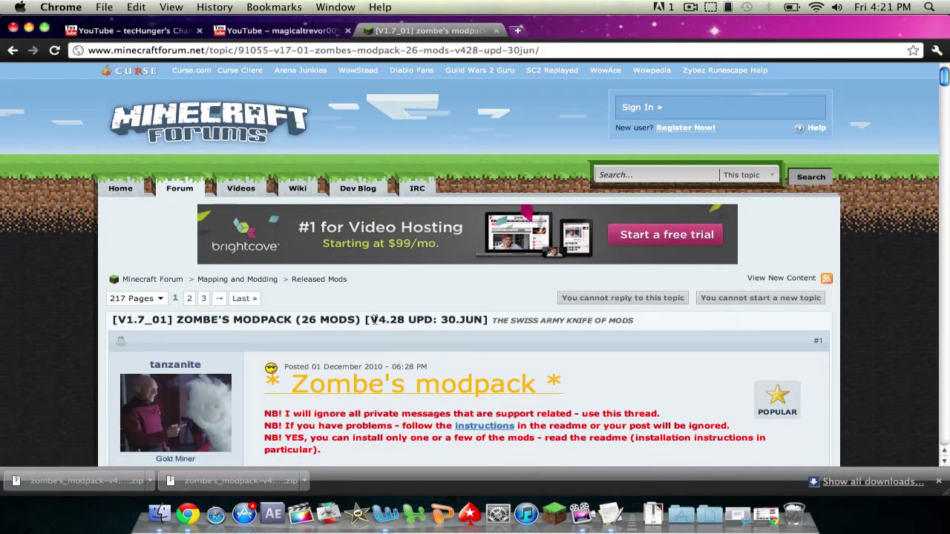
scroll(374, 319, "down", 3)
scroll(375, 321, "down", 8)
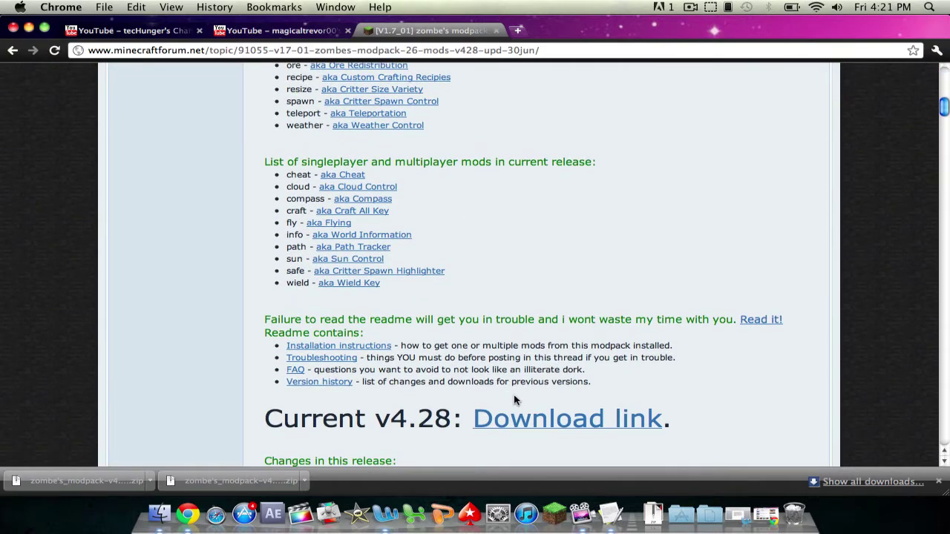
left_click(538, 406)
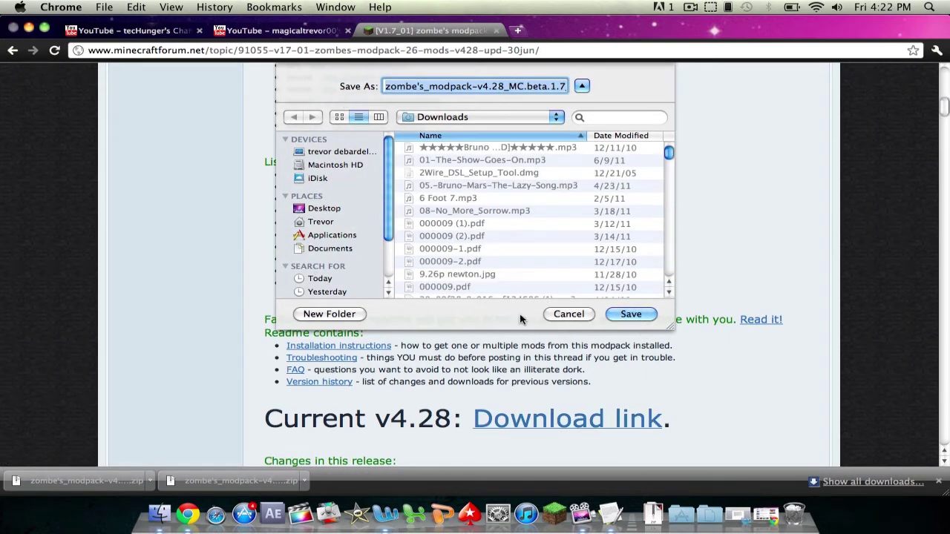
left_click(567, 315)
Step: Extract the downloaded Zombe's modpack v4.28 archive from Downloads and move the extracted folder to the desktop
left_click(655, 508)
left_click(651, 519)
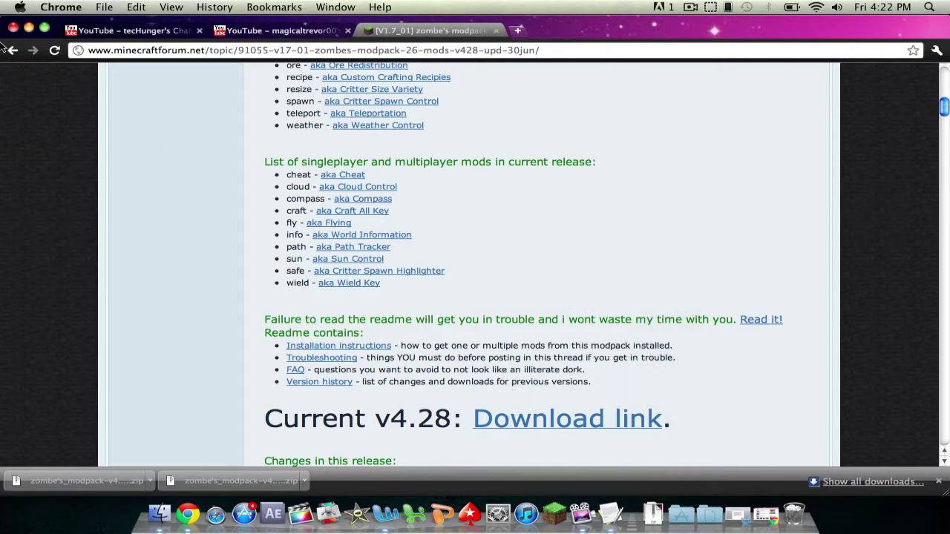
key("F11")
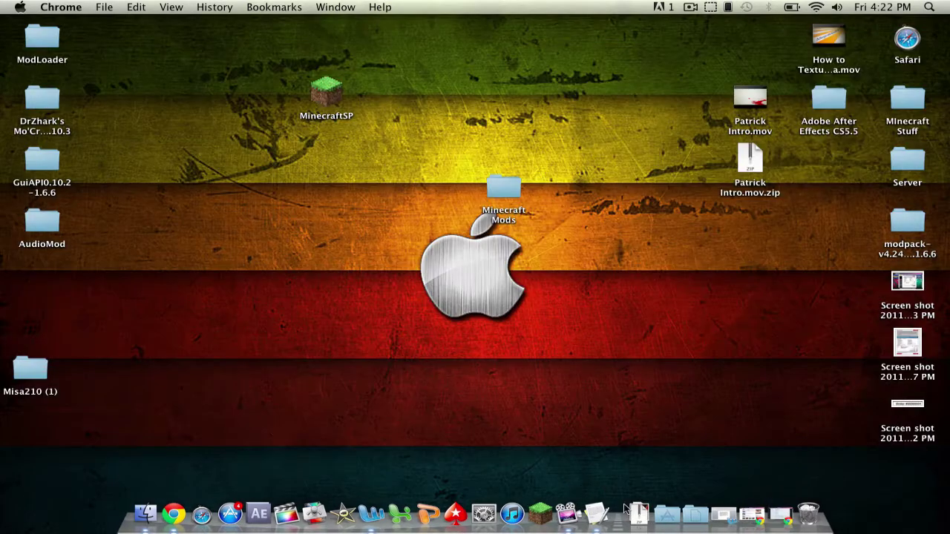
left_click(640, 513)
left_click(639, 483)
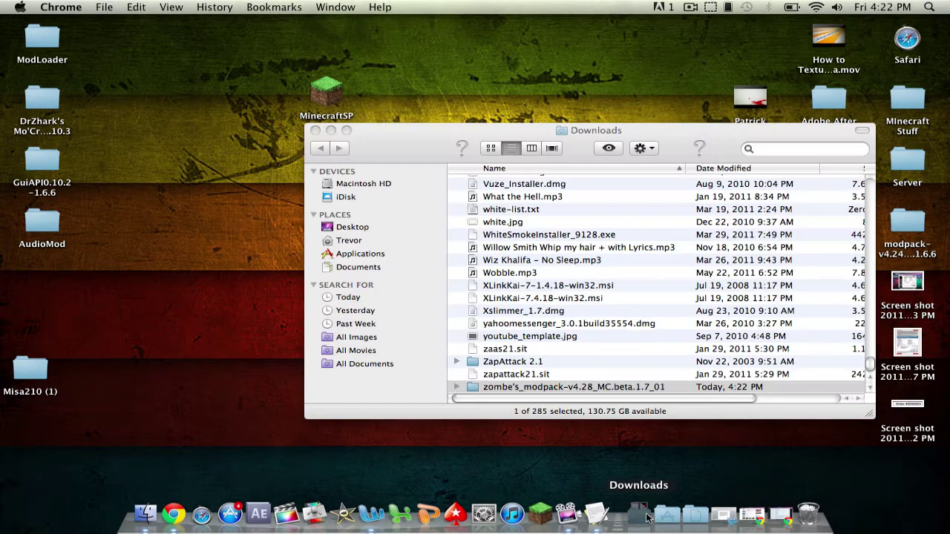
left_click(639, 514)
left_click(315, 131)
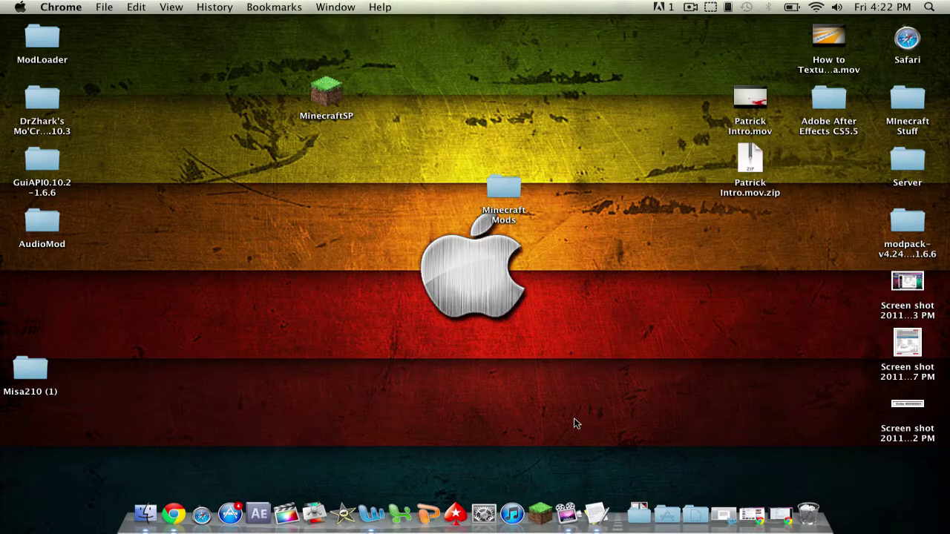
left_click(642, 498)
left_click_drag(643, 495, 483, 331)
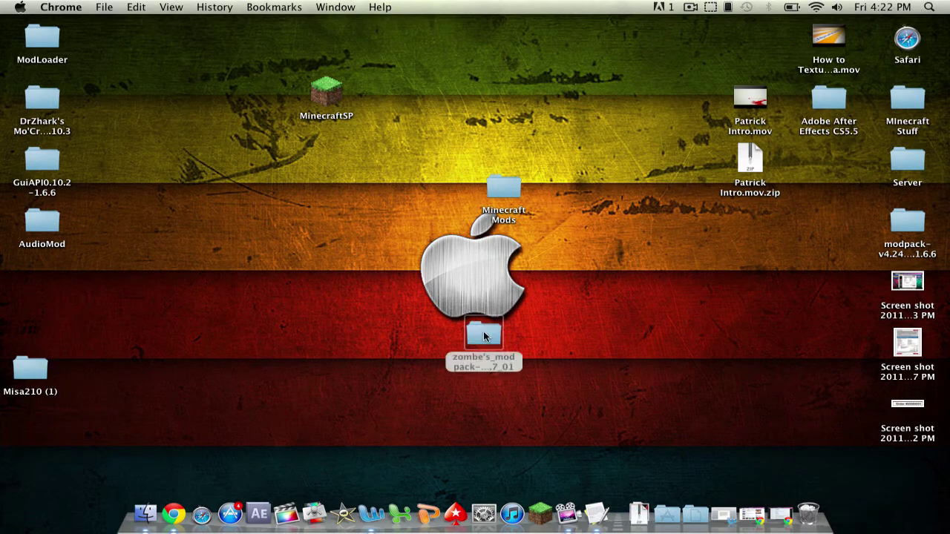
Step: Open the Zombe's modpack folder and arrange its window side by side with a new Finder window showing the home folder
double_click(486, 339)
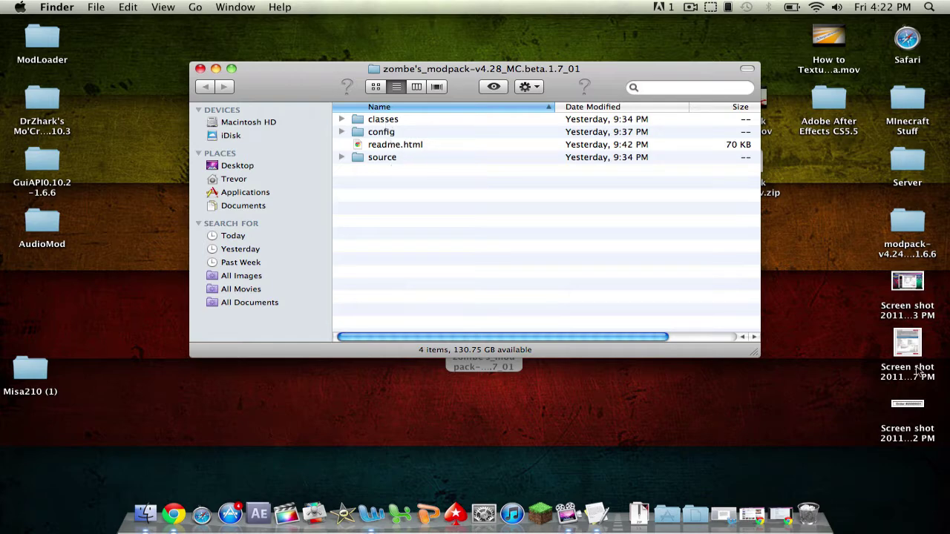
left_click_drag(753, 354, 628, 431)
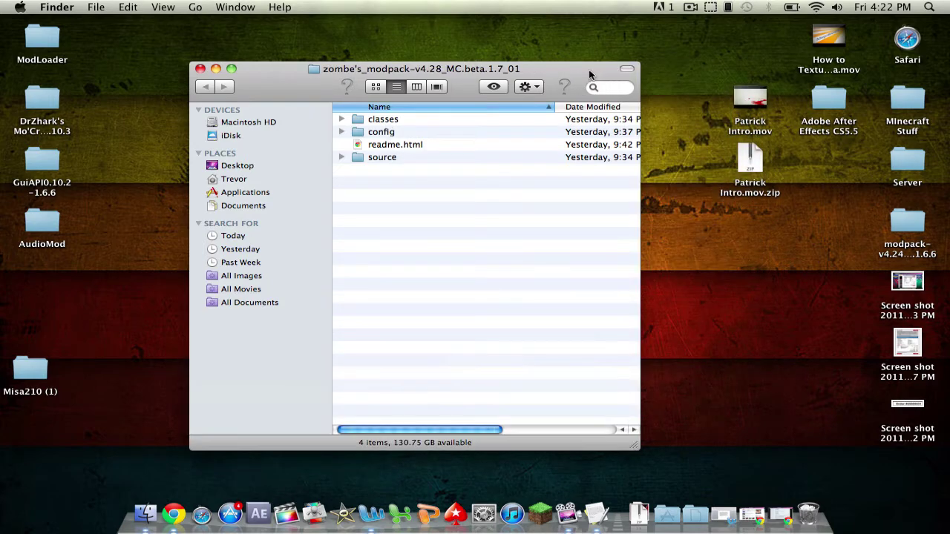
left_click_drag(587, 69, 948, 41)
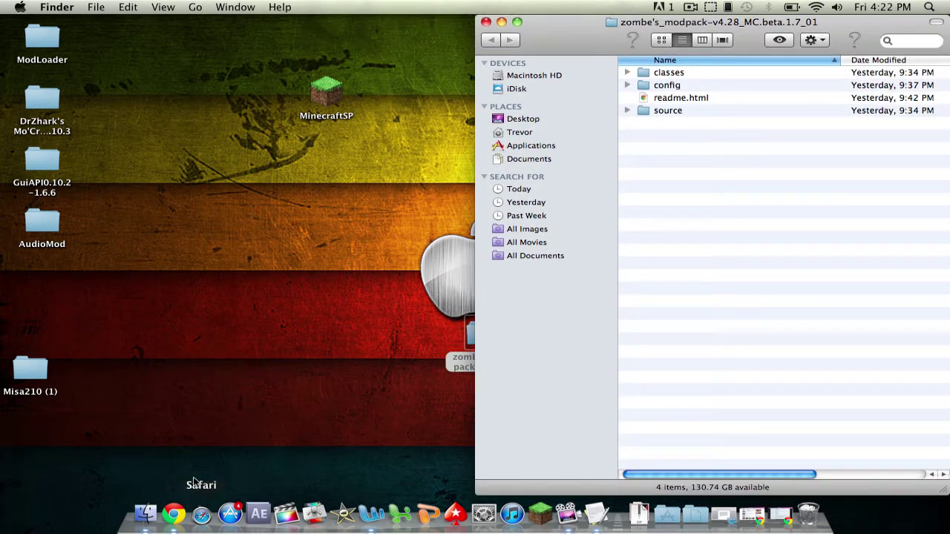
left_click(96, 8)
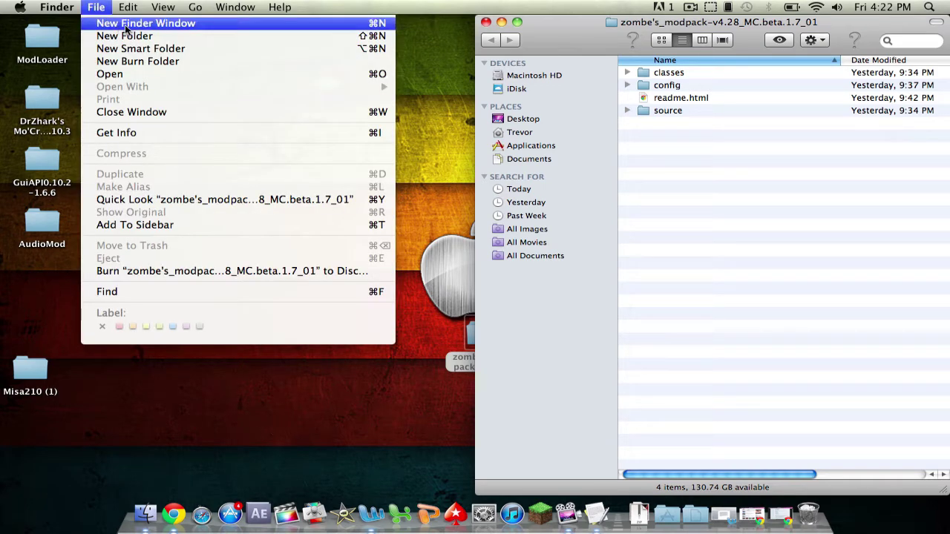
left_click(124, 25)
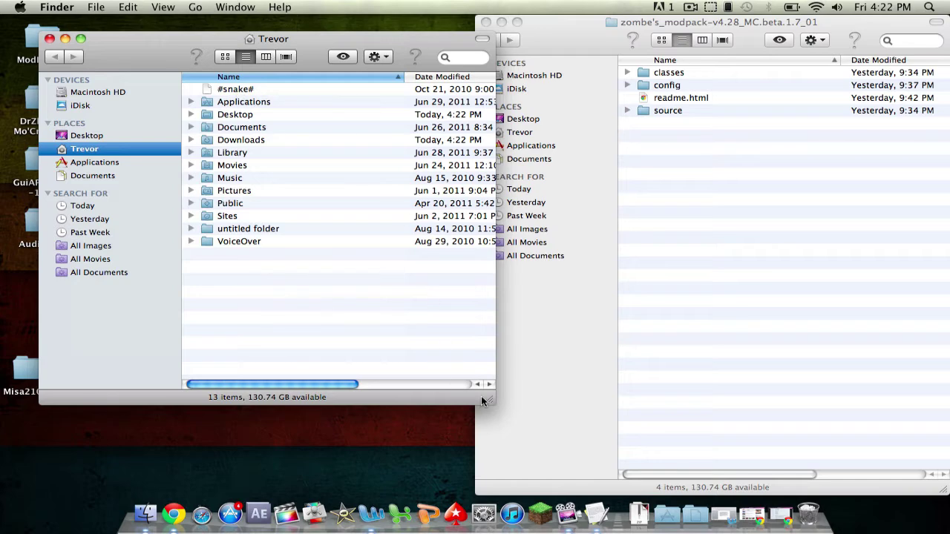
left_click_drag(346, 43, 11, 49)
left_click(616, 30)
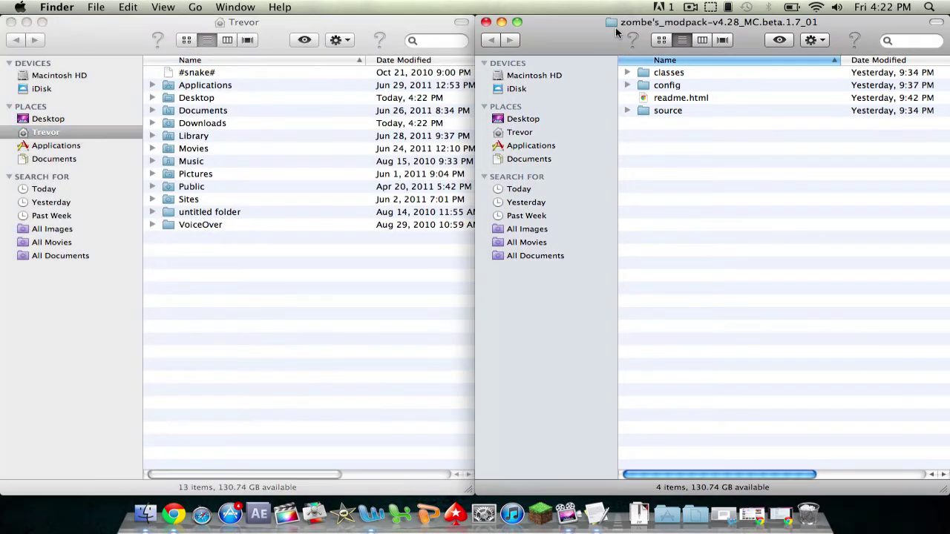
left_click(315, 21)
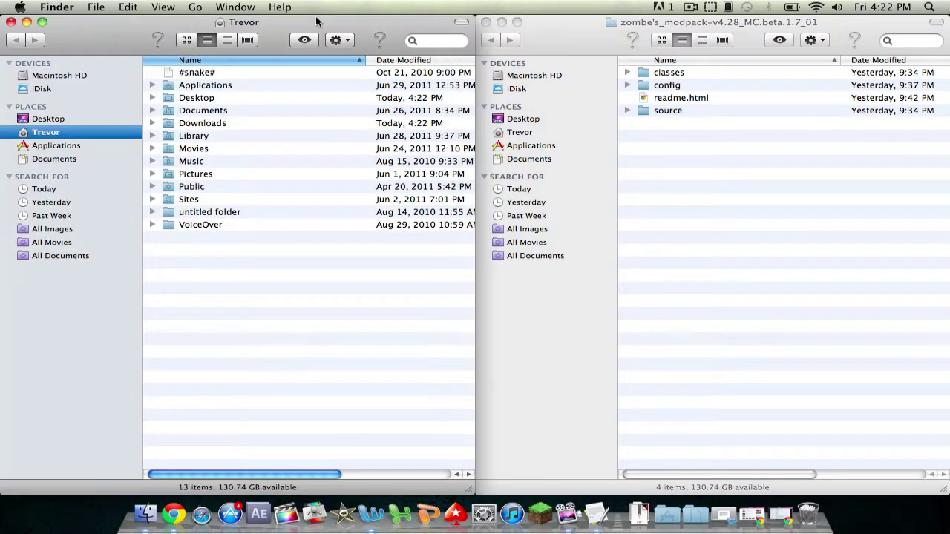
Step: Navigate from the home folder to Library > Application Support > minecraft > bin
double_click(222, 135)
left_click(256, 87)
double_click(256, 87)
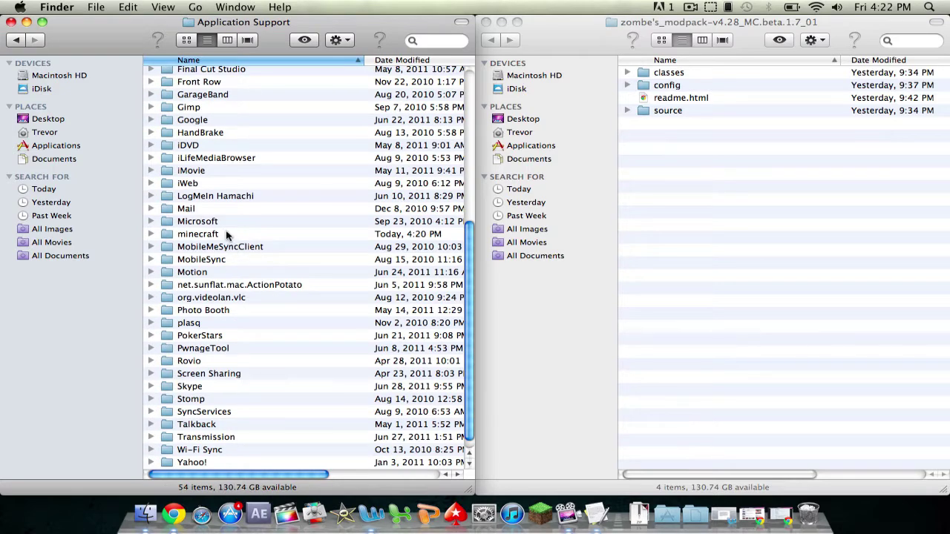
double_click(197, 234)
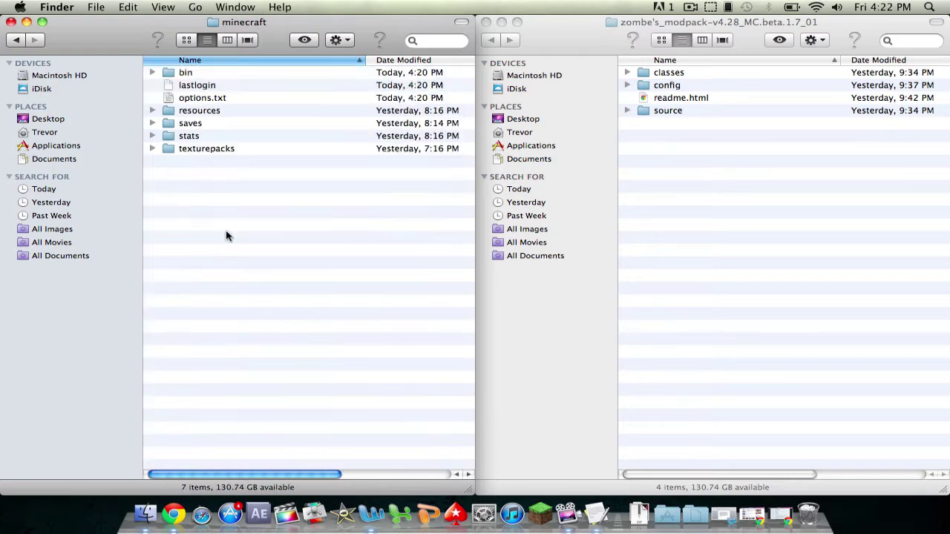
double_click(190, 76)
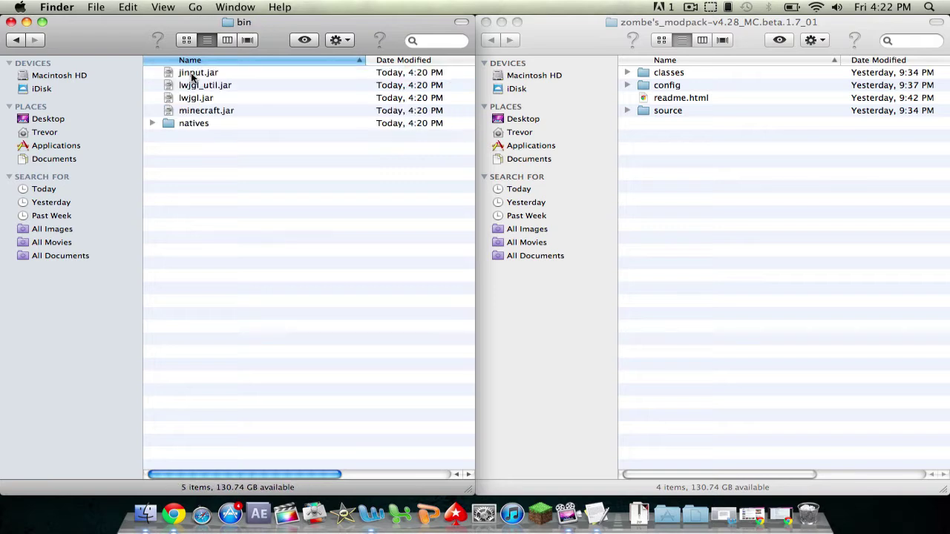
Step: Compress minecraft.jar in the bin folder into a zip archive and move the original minecraft.jar to the Trash
left_click(211, 111)
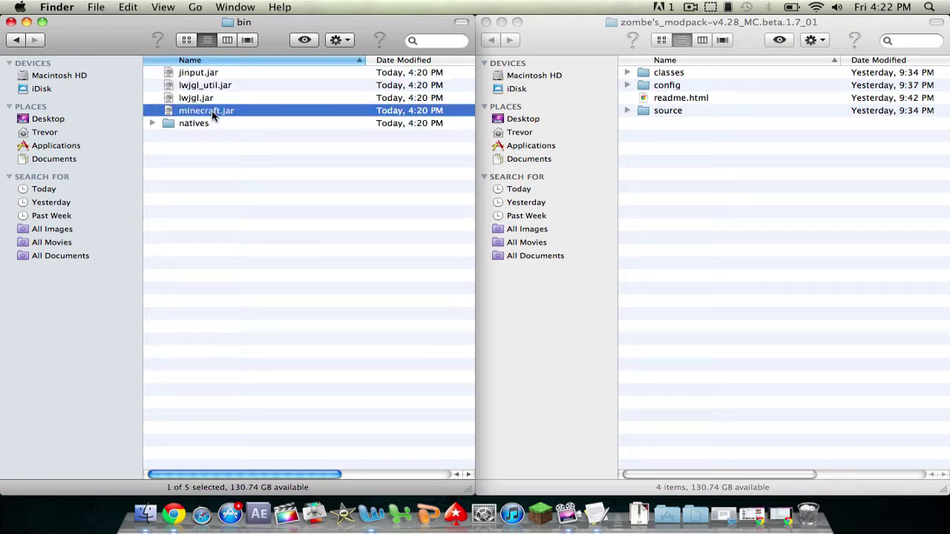
right_click(211, 110)
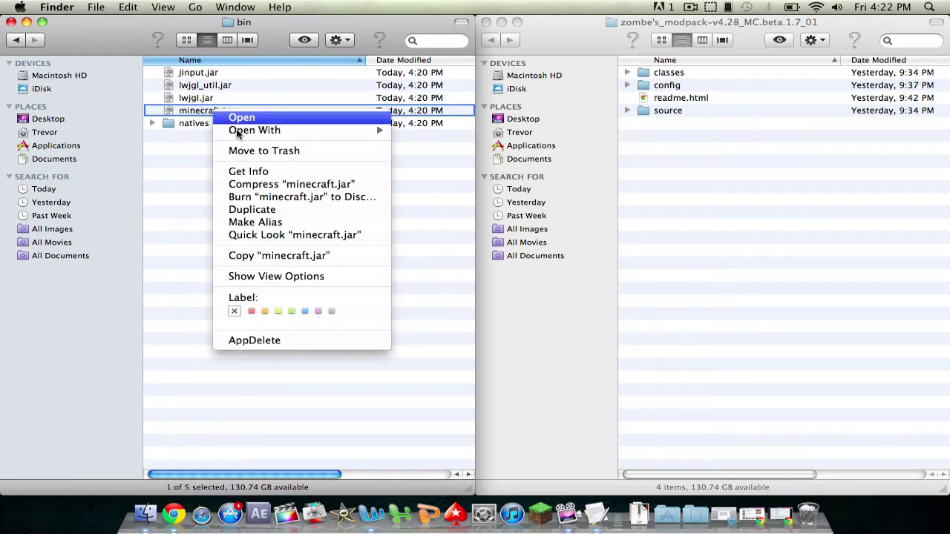
left_click(304, 185)
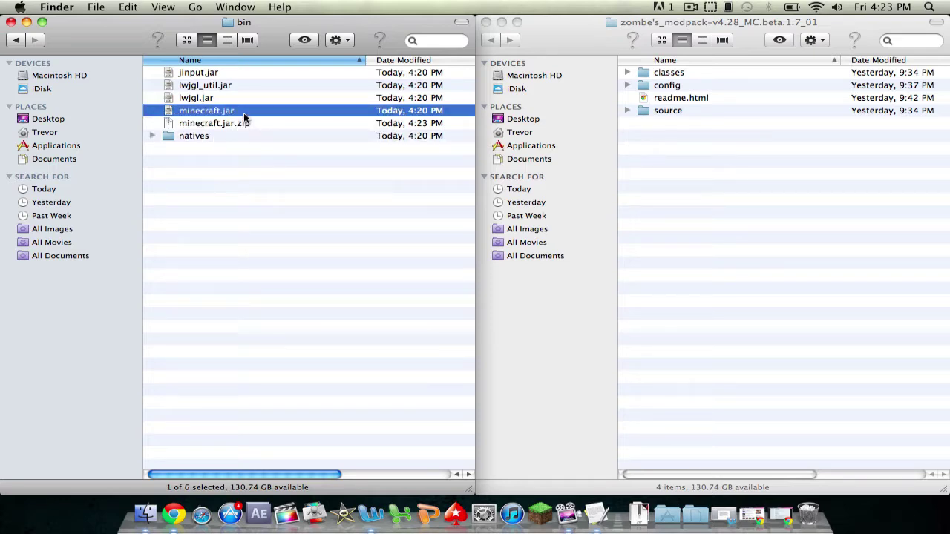
right_click(245, 115)
left_click(295, 151)
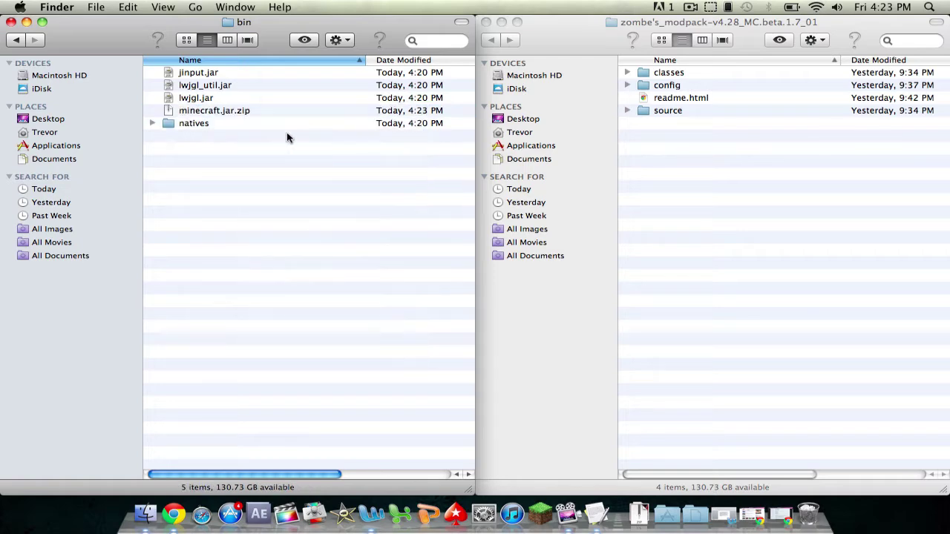
Step: Unpack minecraft.jar.zip in the bin folder and rename the extracted minecraft folder to minecraft.jar, accepting the added extension
double_click(259, 113)
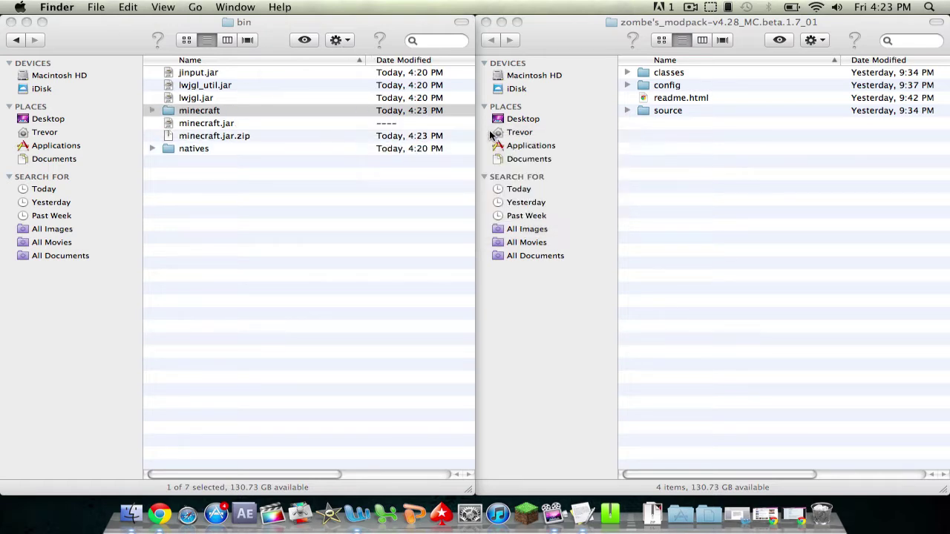
right_click(217, 113)
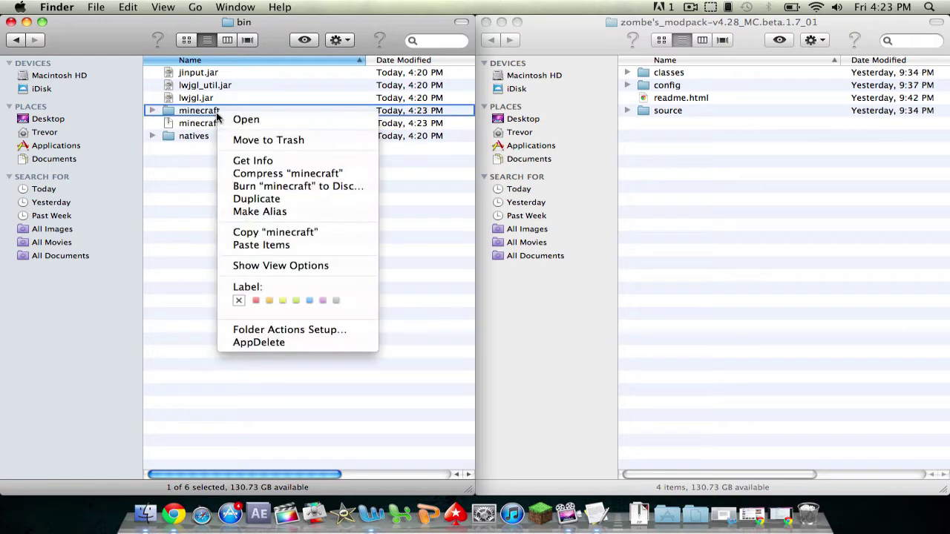
left_click(253, 161)
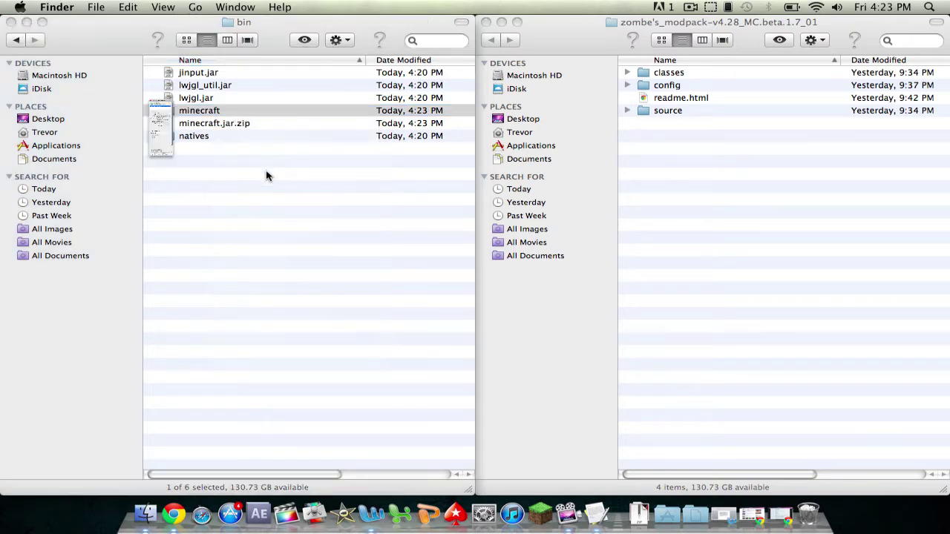
left_click(136, 312)
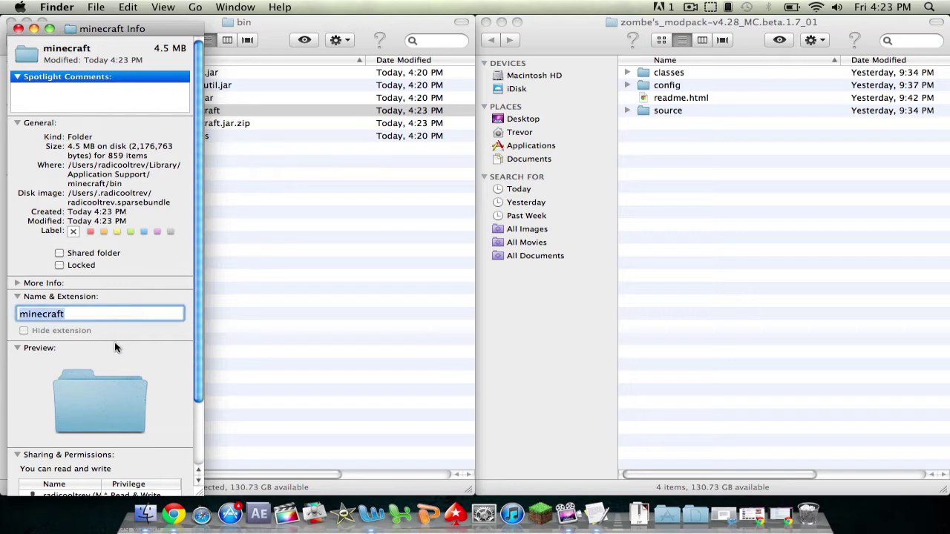
left_click(107, 317)
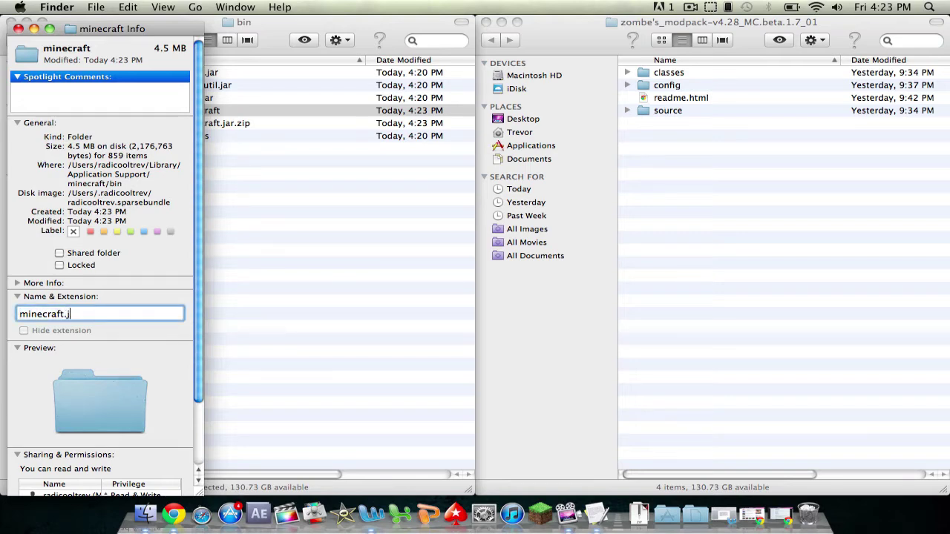
type(".jar")
left_click(18, 28)
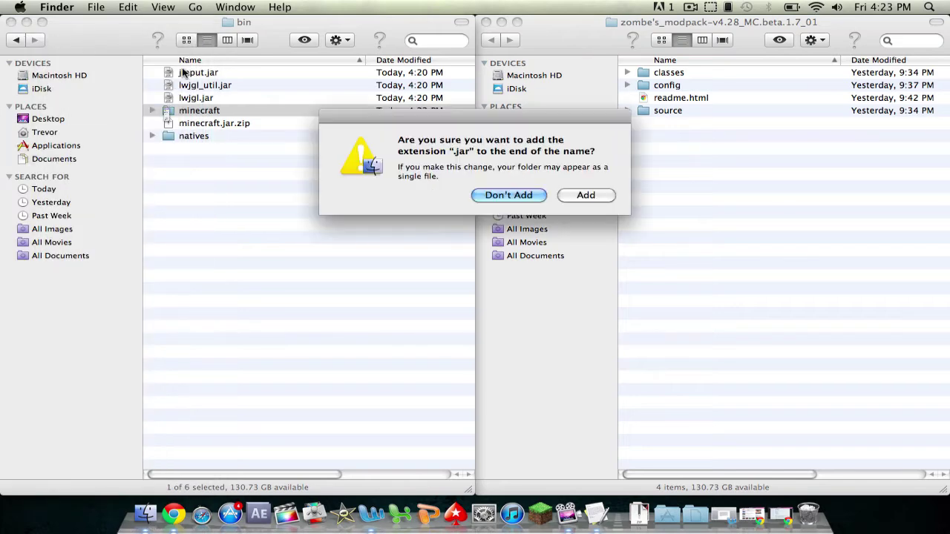
left_click(583, 195)
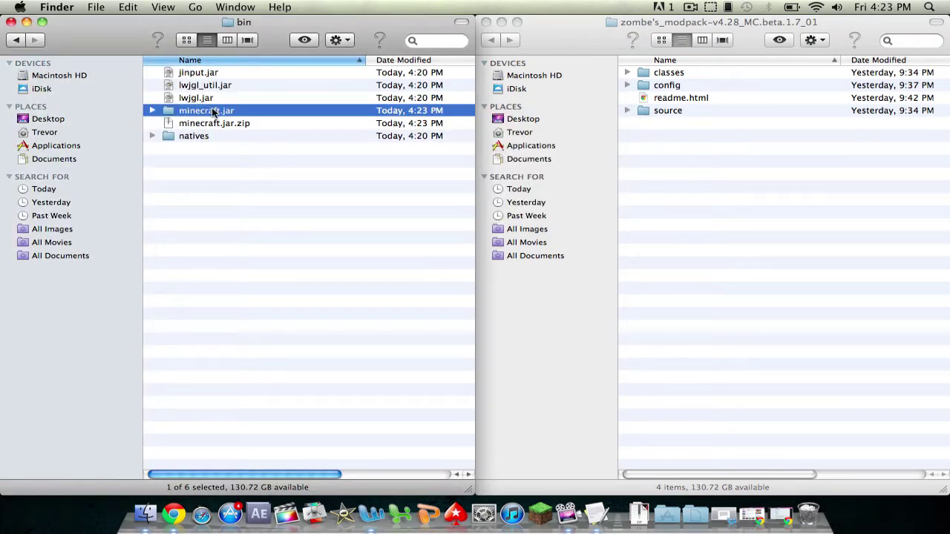
Step: Open the minecraft.jar folder and move its META-INF folder to the Trash
double_click(212, 111)
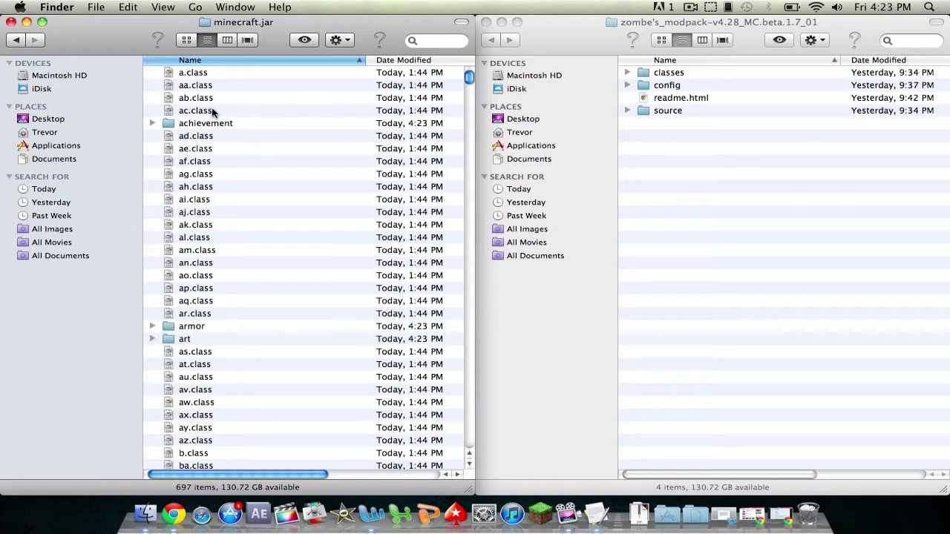
scroll(239, 233, "down", 10)
scroll(241, 226, "down", 15)
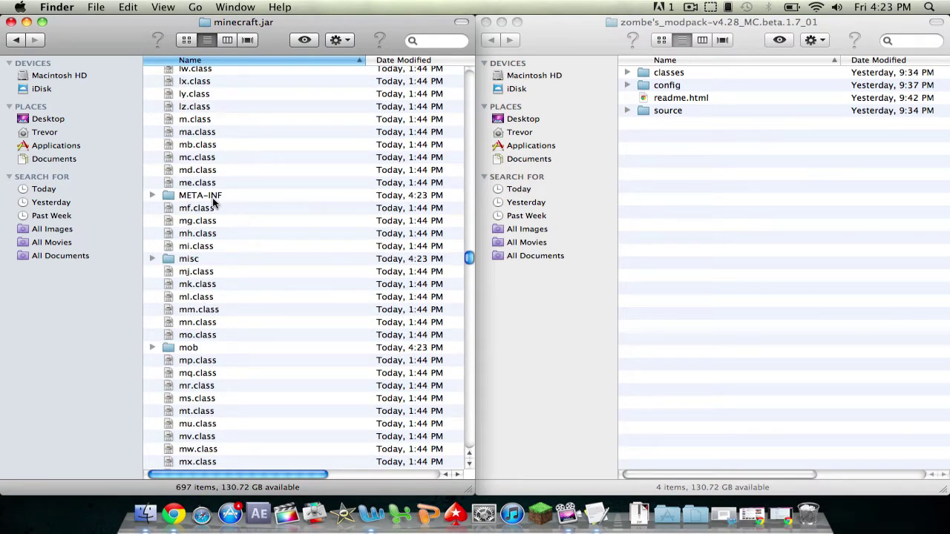
left_click(212, 197)
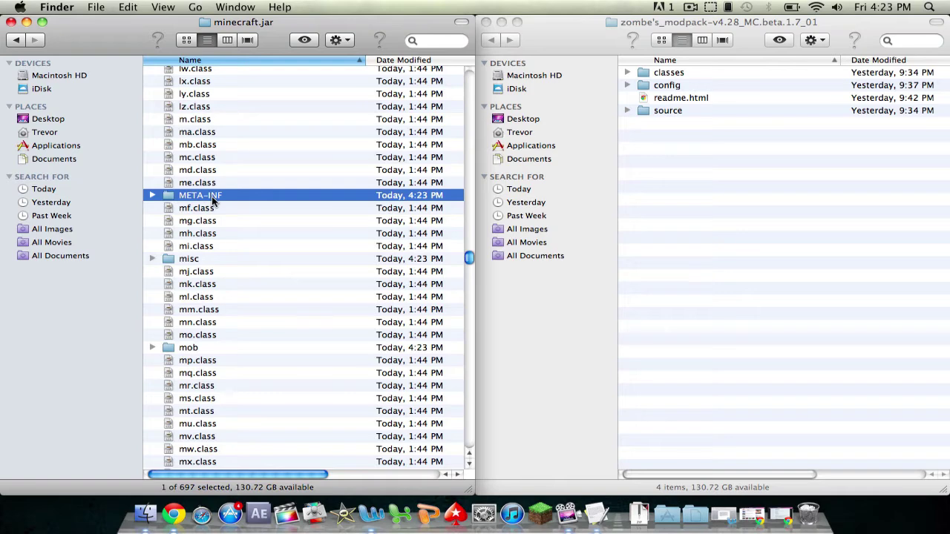
right_click(212, 195)
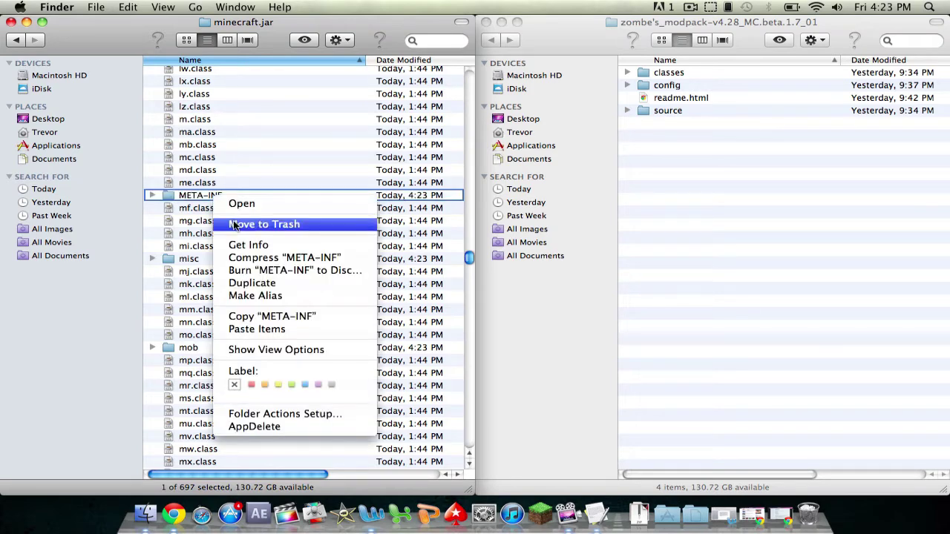
left_click(234, 224)
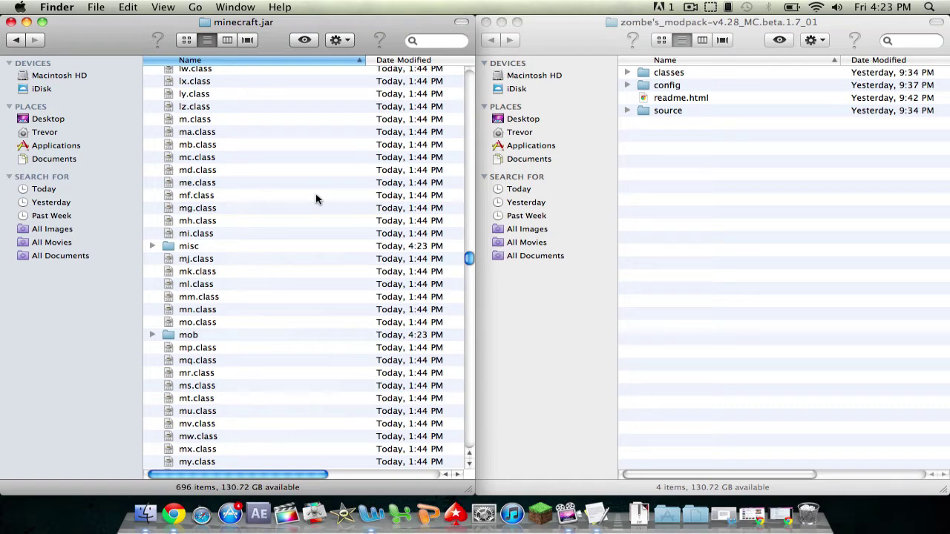
scroll(326, 178, "up", 20)
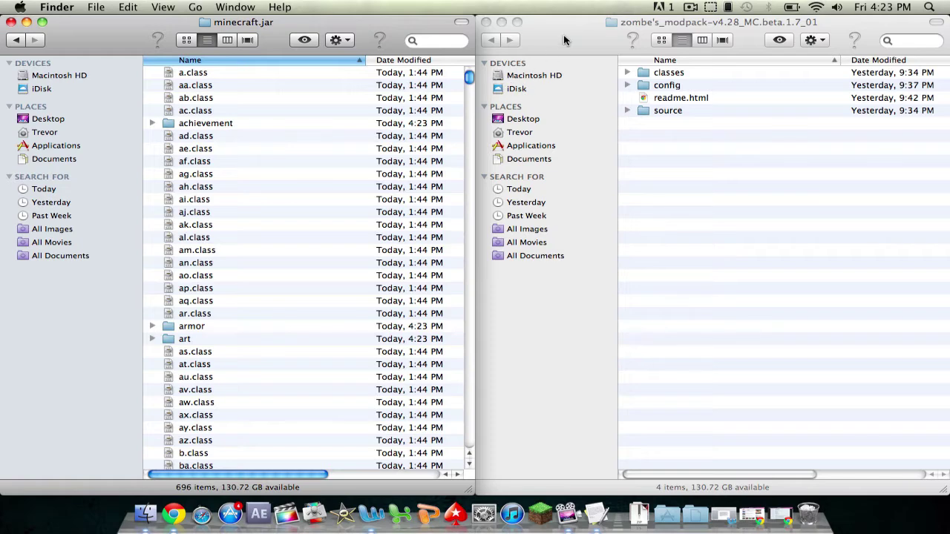
Step: Copy all files from the modpack's classes folder into the minecraft.jar folder, replacing the existing gs.class and other duplicates
left_click(586, 50)
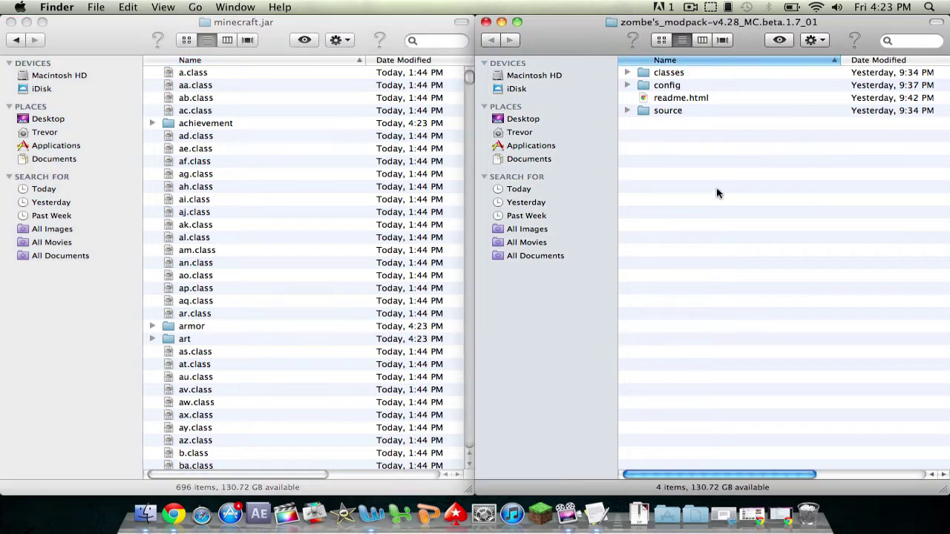
double_click(701, 72)
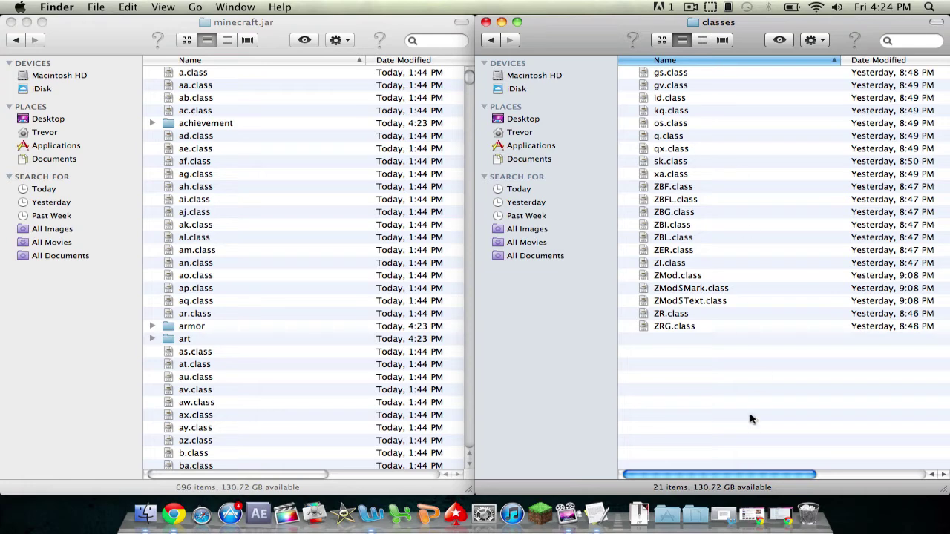
key("super+a")
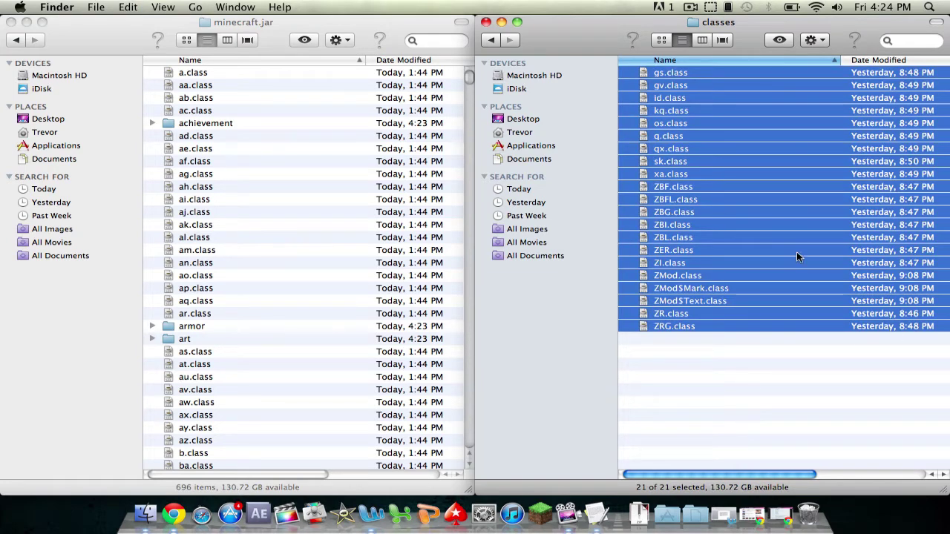
left_click(813, 40)
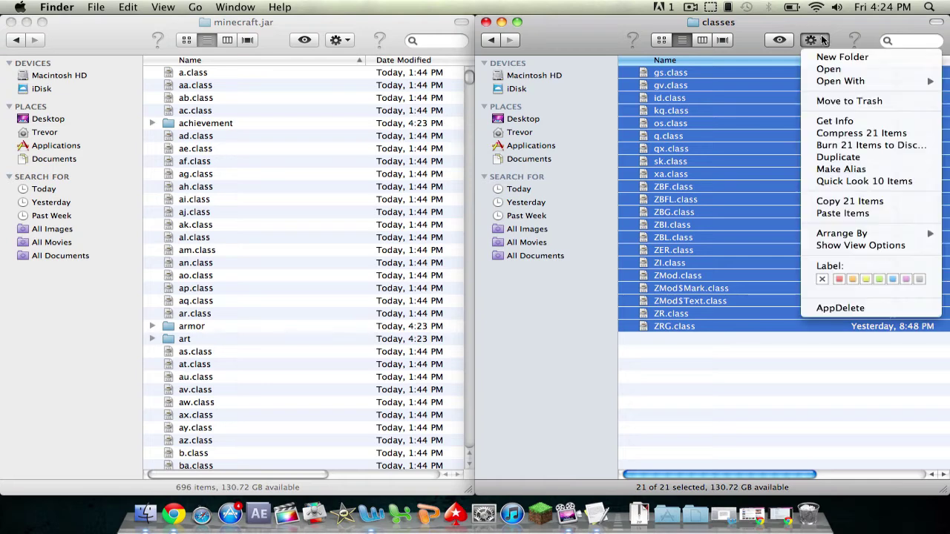
left_click(881, 201)
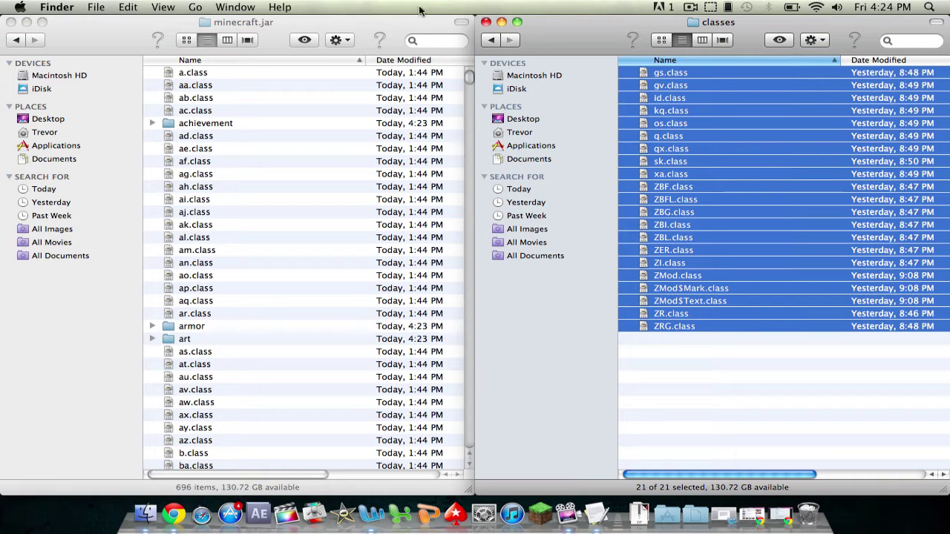
left_click(357, 25)
left_click(340, 40)
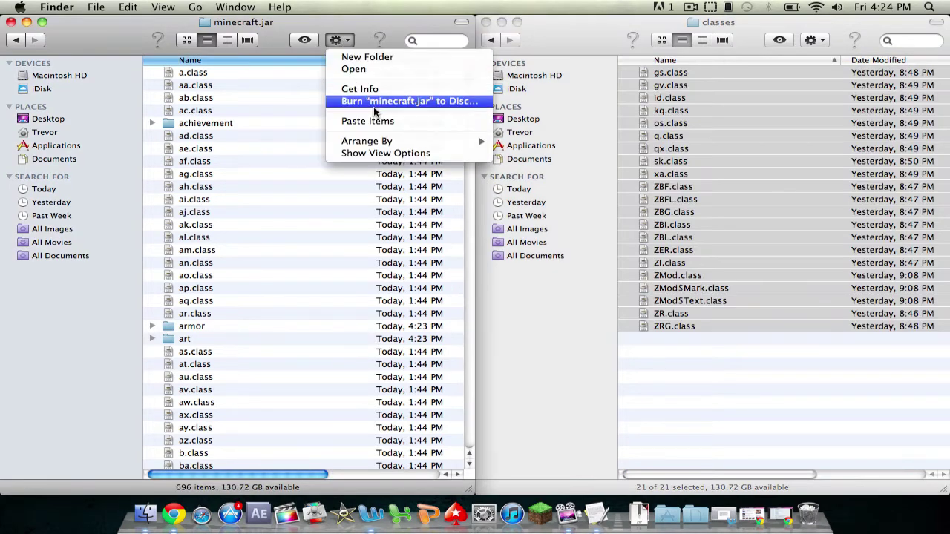
left_click(380, 120)
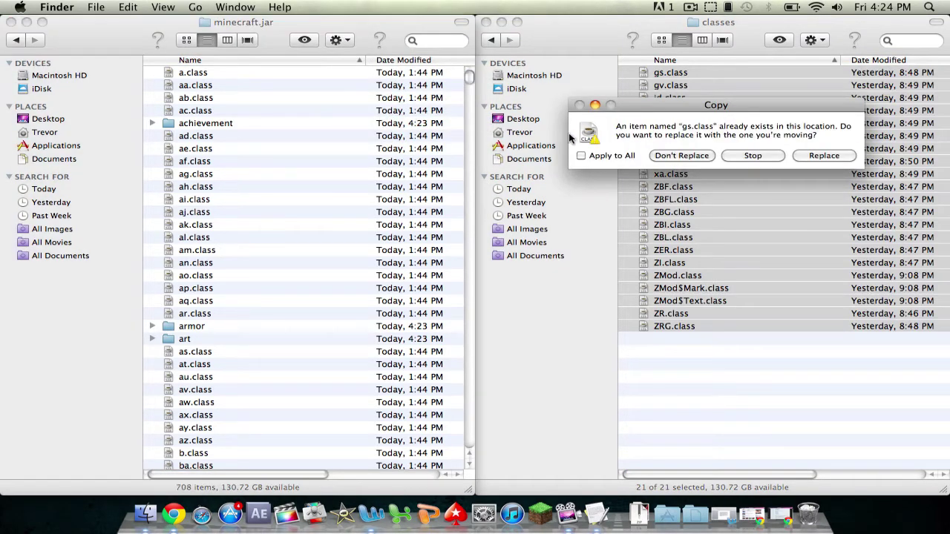
left_click(823, 155)
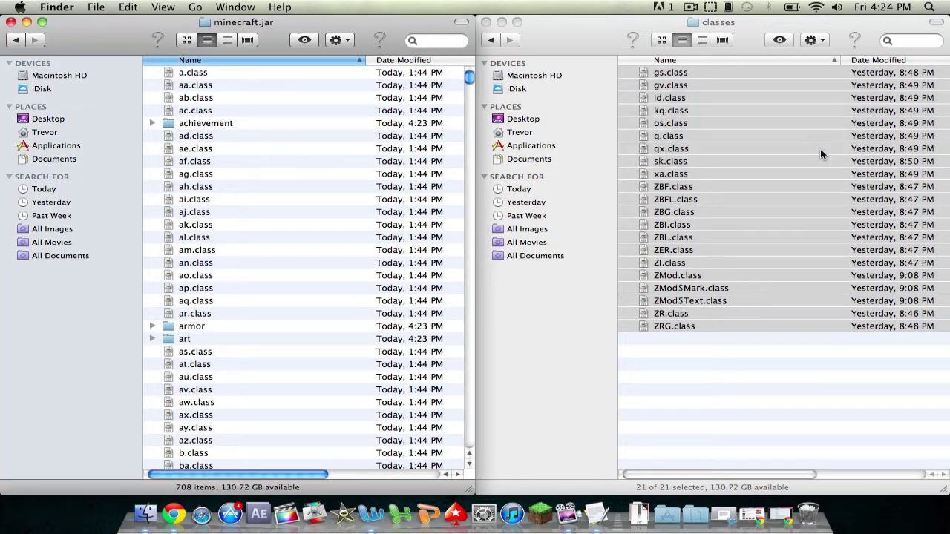
Step: Return to the modpack's main folder and the minecraft folder, and create a folder named Mods inside minecraft
left_click(550, 31)
left_click(491, 40)
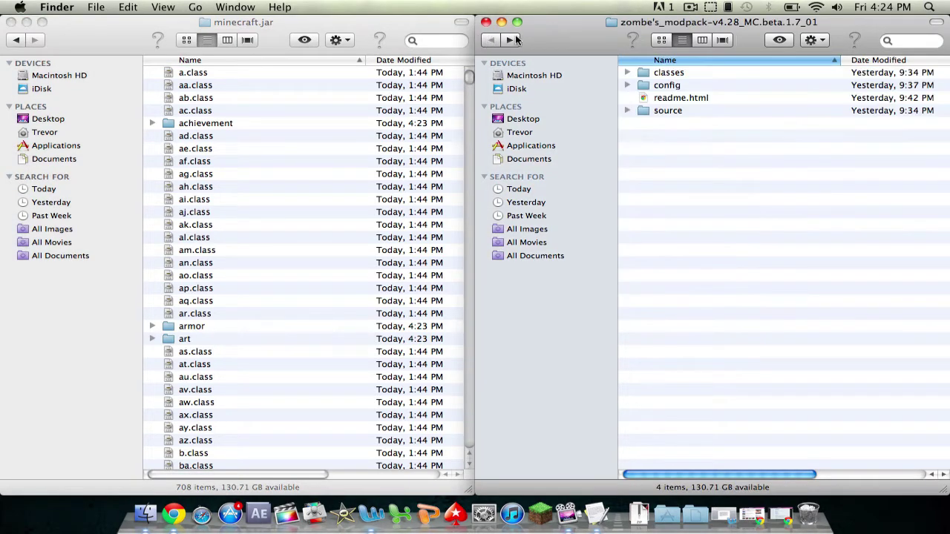
left_click(16, 41)
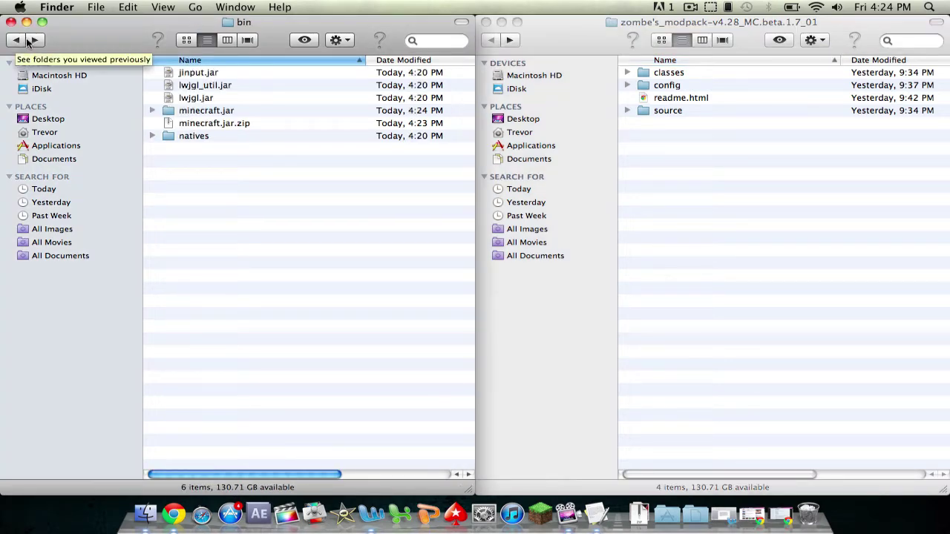
left_click(20, 41)
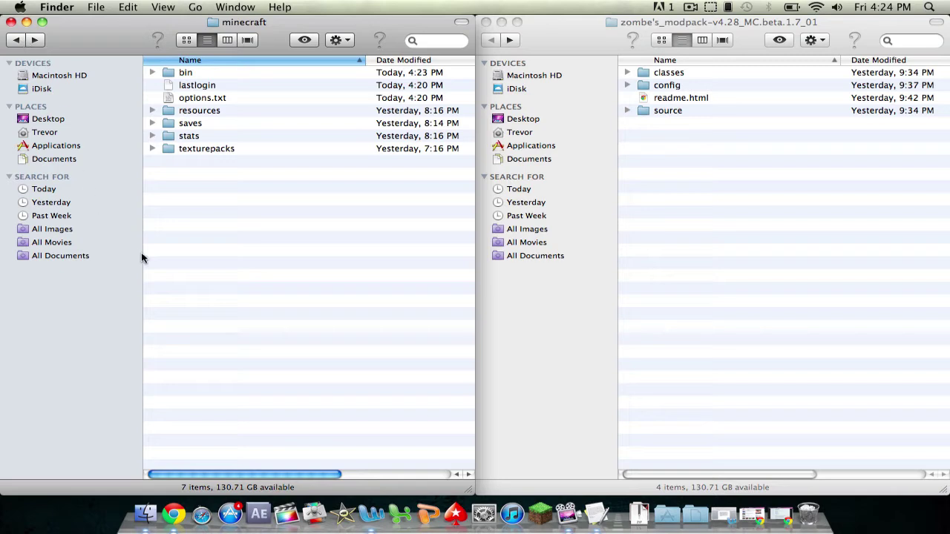
right_click(234, 188)
left_click(256, 189)
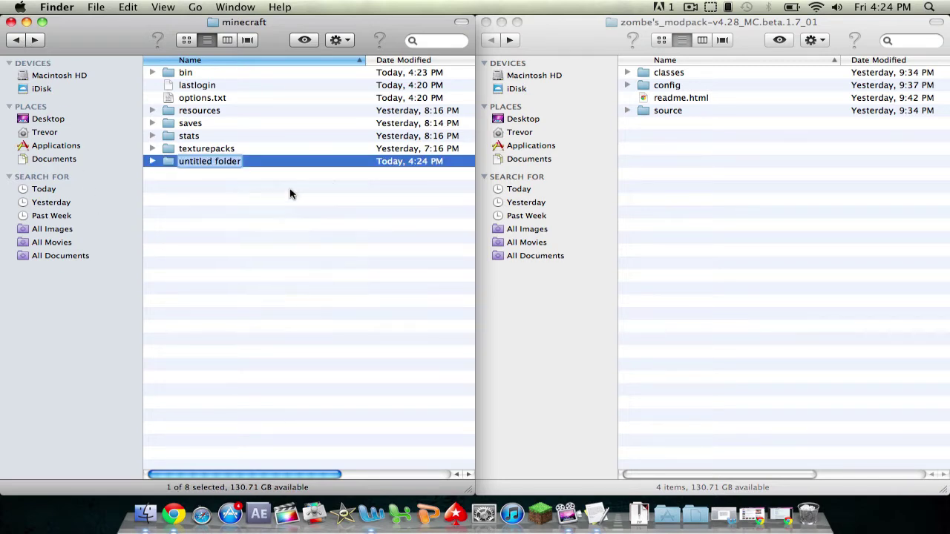
type("Mods")
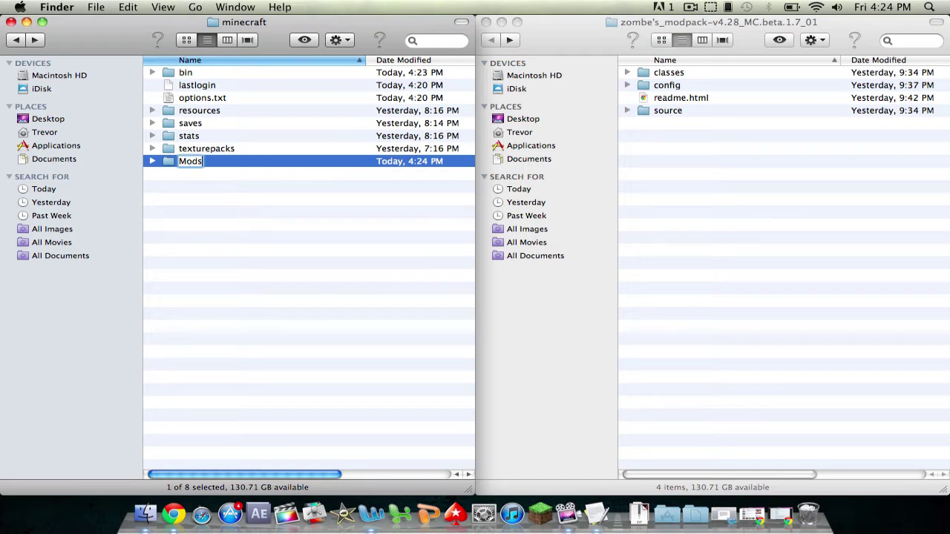
key("Return")
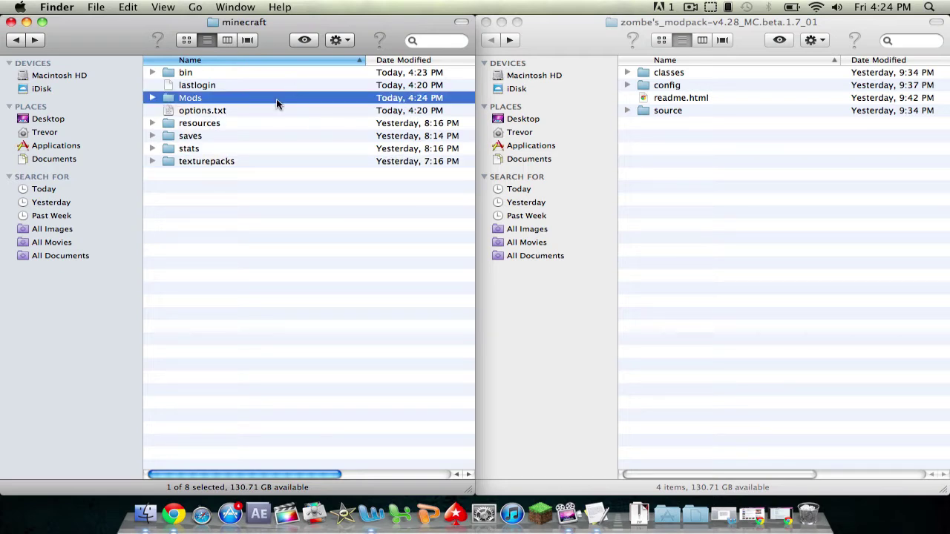
Step: Create a folder named Zombe inside the Mods folder and open it
double_click(275, 99)
right_click(277, 104)
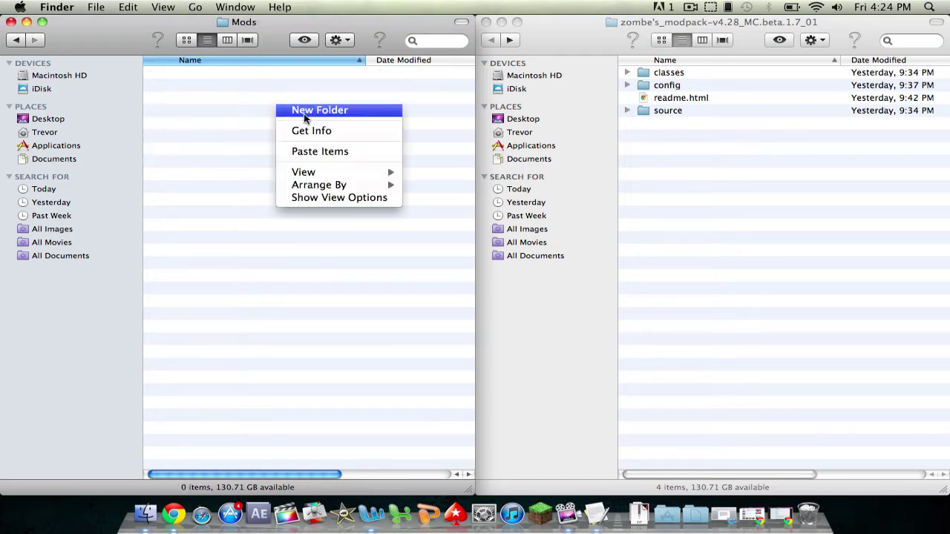
left_click(304, 110)
type("Zombe")
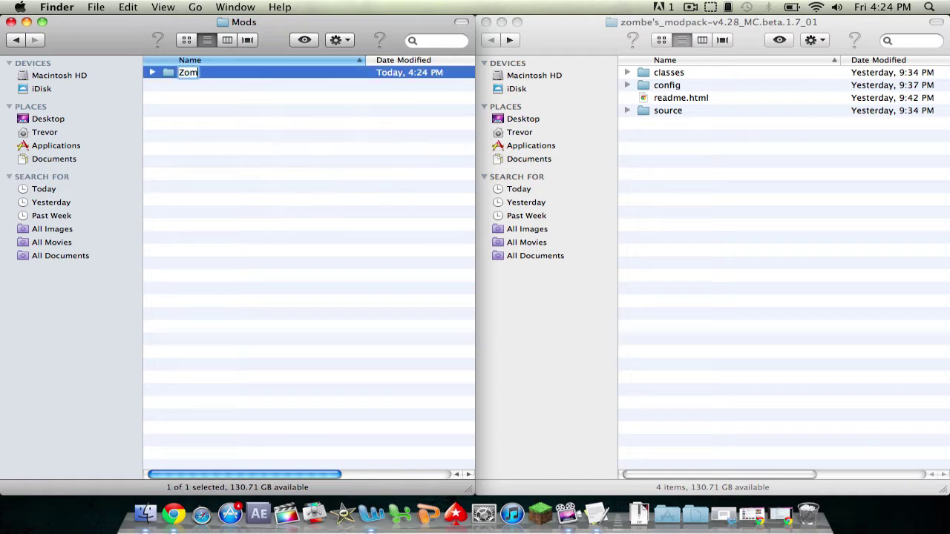
left_click(297, 84)
left_click(302, 73)
double_click(304, 72)
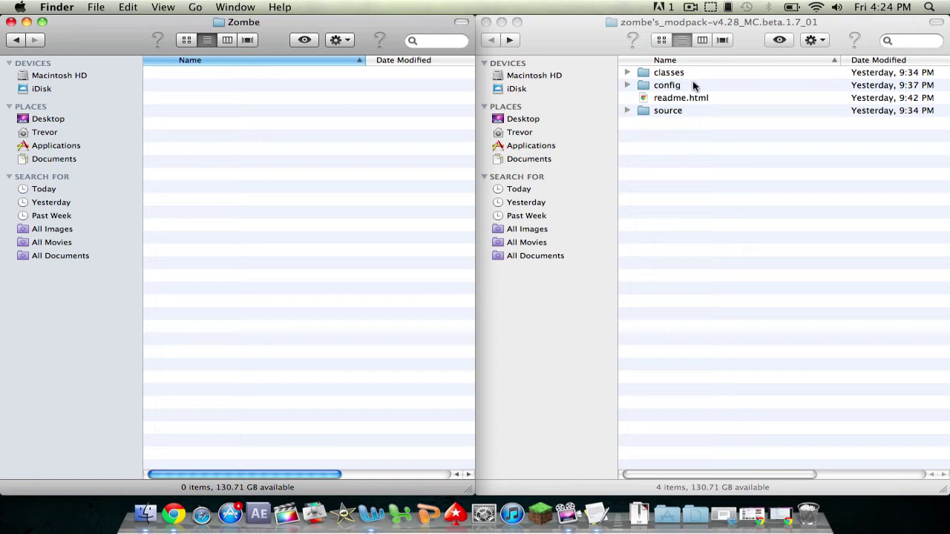
Step: Copy all files from the modpack's config folder into the Zombe folder and close the modpack window
left_click(722, 39)
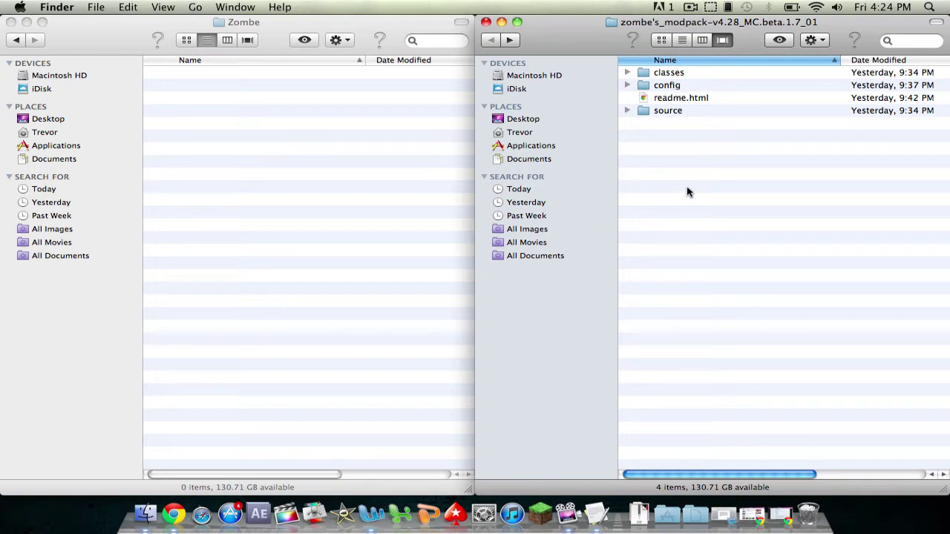
key("super+2")
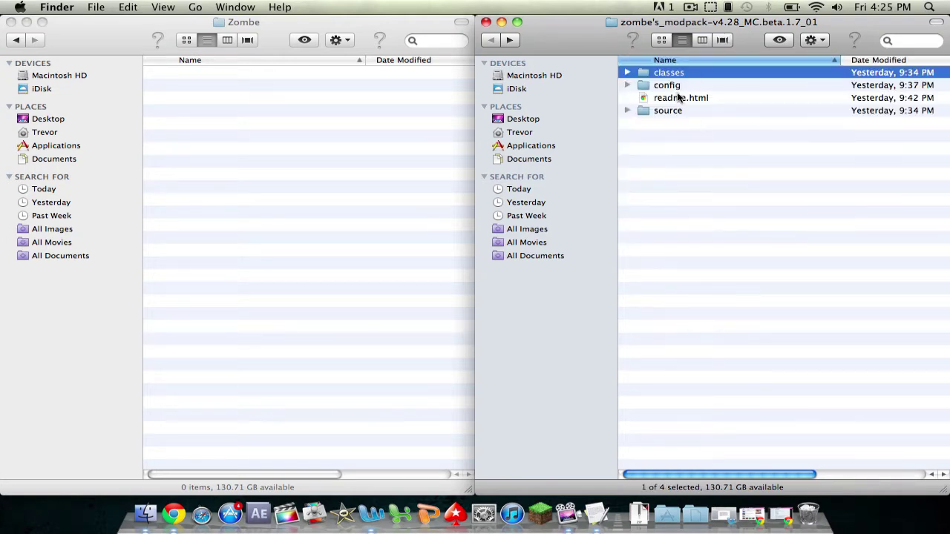
double_click(675, 85)
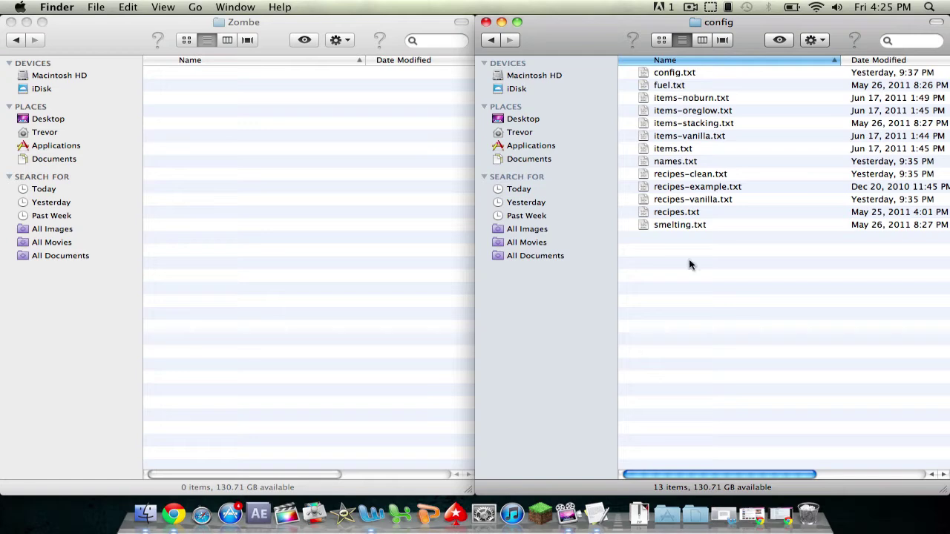
key("super+a")
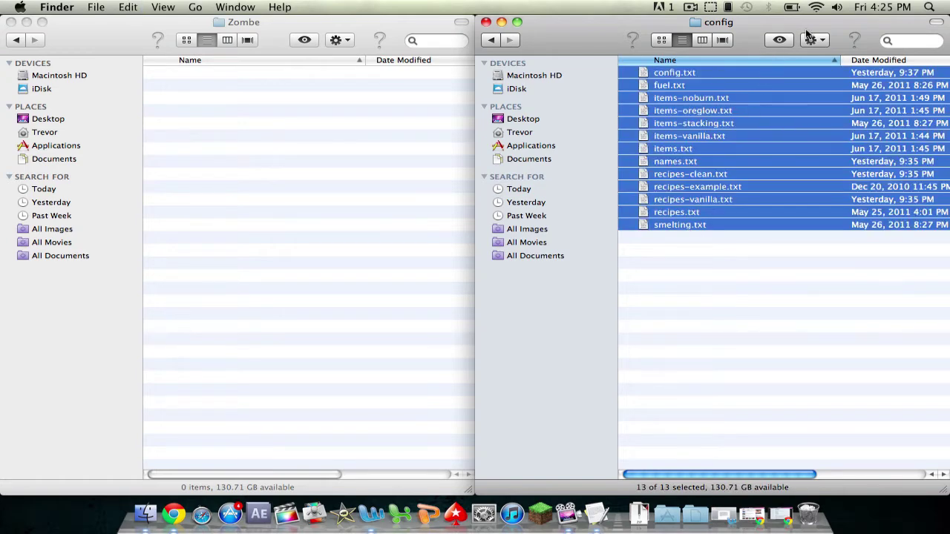
left_click(810, 41)
left_click(821, 201)
left_click(378, 221)
left_click(351, 41)
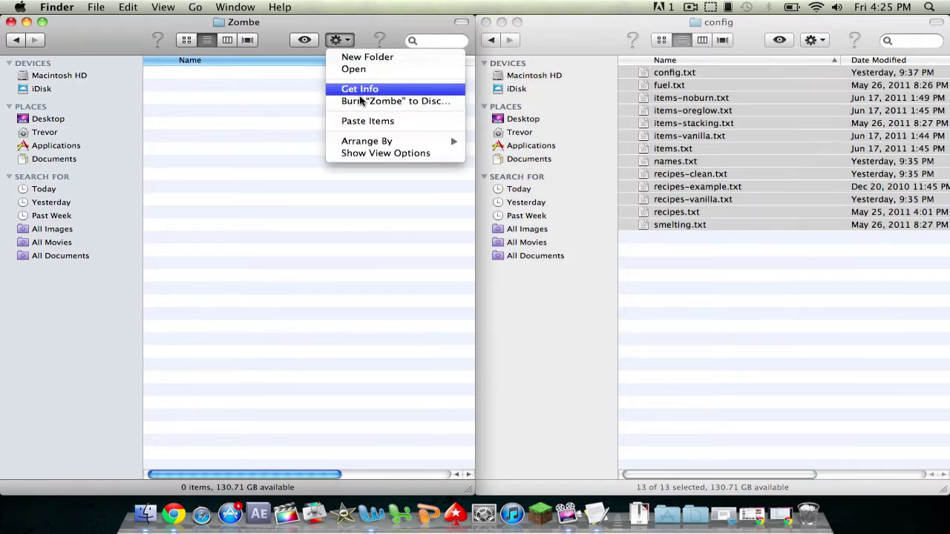
left_click(369, 121)
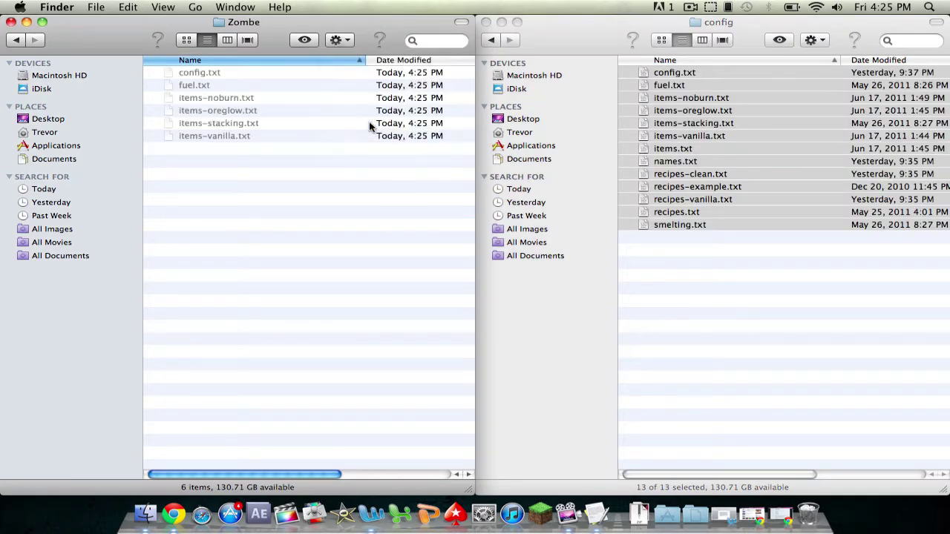
left_click(544, 34)
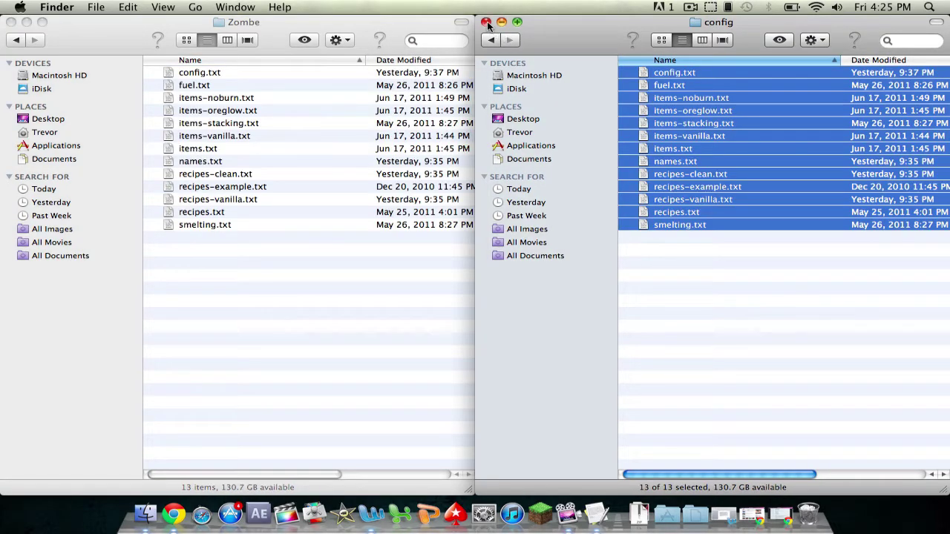
left_click(486, 22)
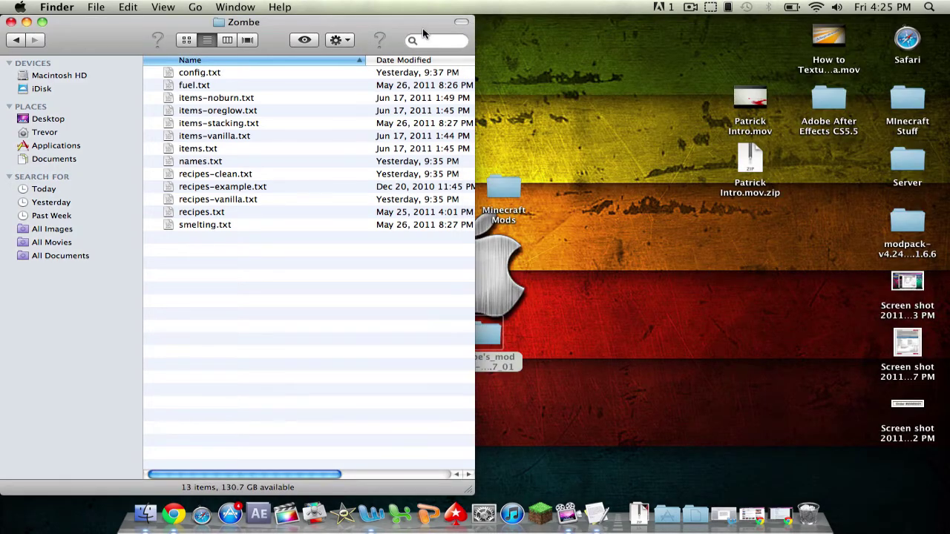
Step: Open config.txt from the Zombe folder in TextEdit, minimize the folder window, and enlarge the text window to fill the screen
left_click(42, 22)
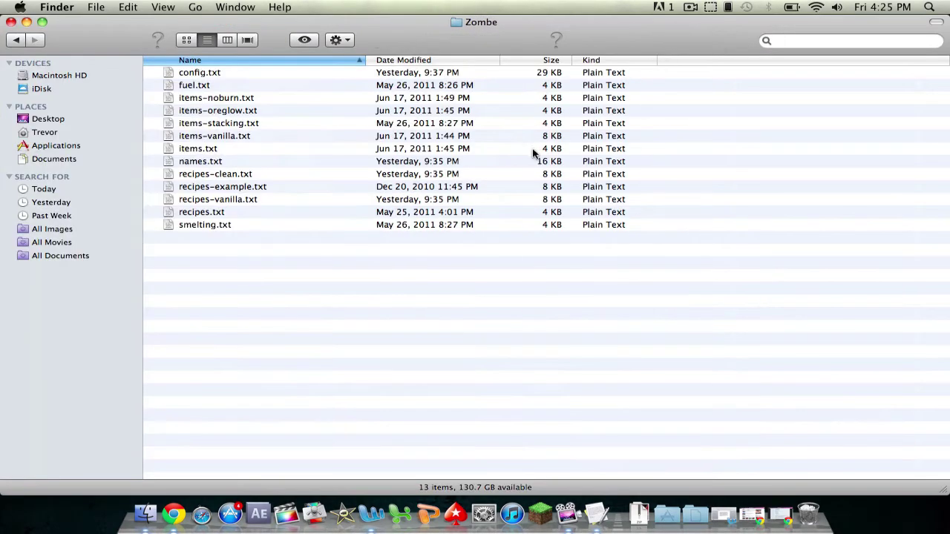
double_click(201, 74)
left_click(72, 20)
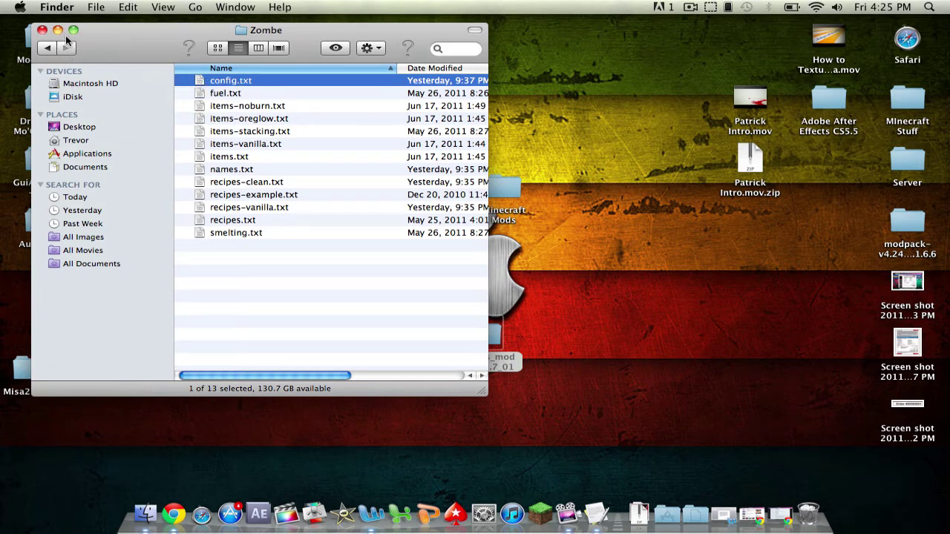
left_click(600, 515)
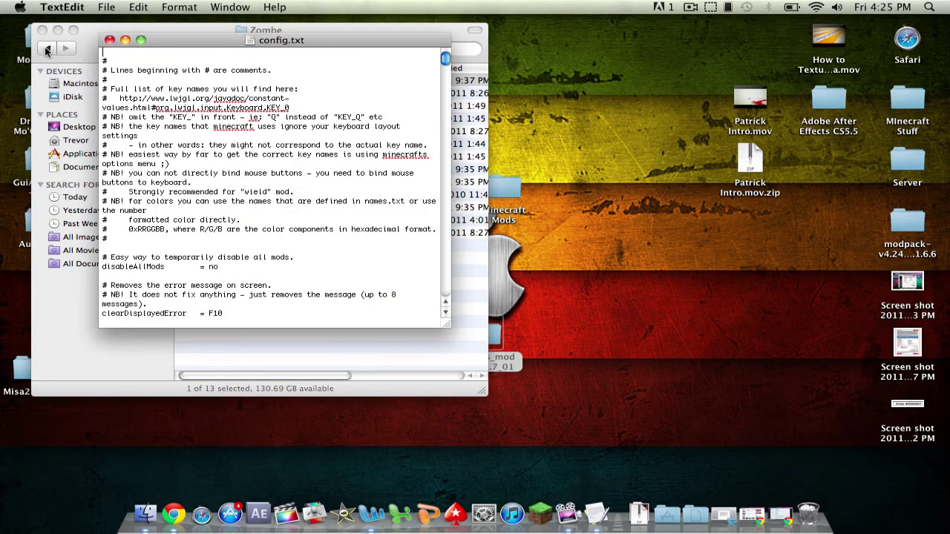
left_click_drag(56, 36, 154, 46)
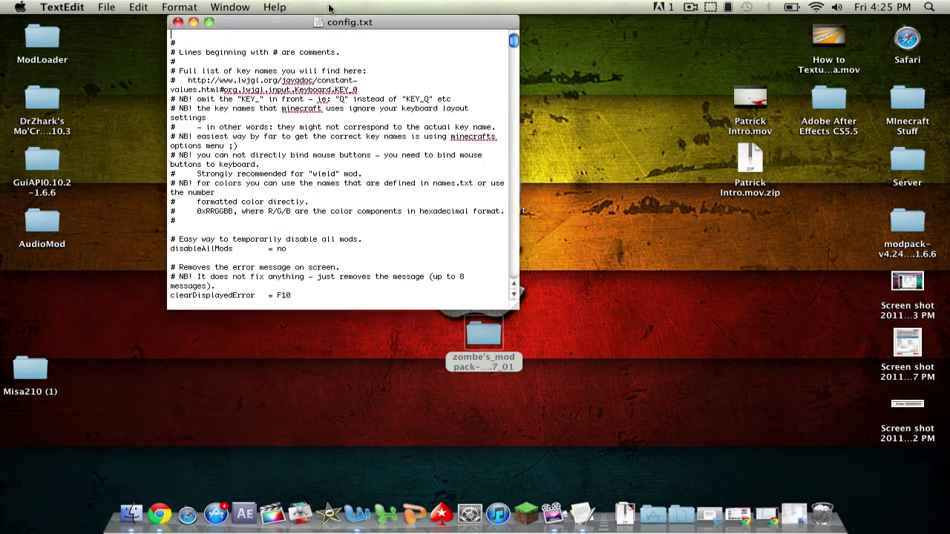
left_click(140, 39)
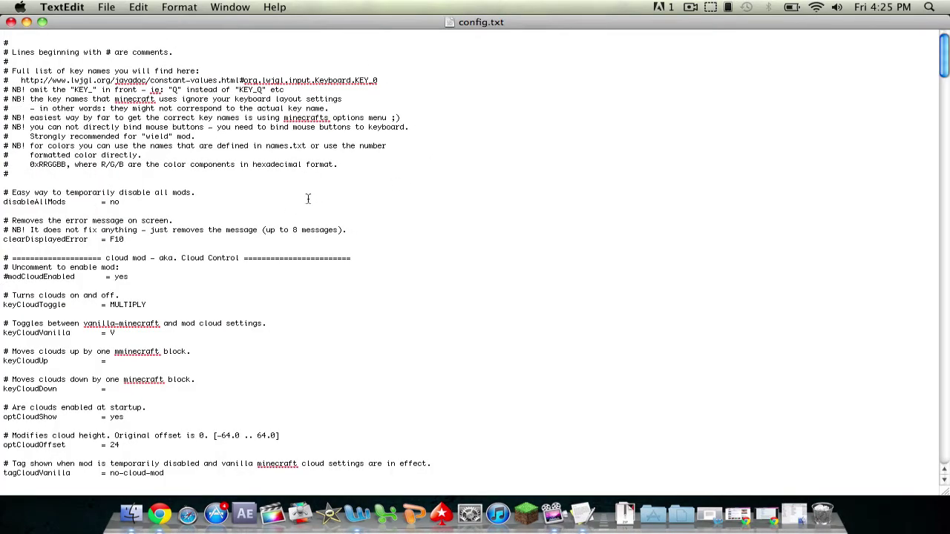
Step: Enable the fly mod in config.txt by uncommenting the modFlyEnabled line
scroll(309, 186, "down", 15)
scroll(309, 184, "down", 15)
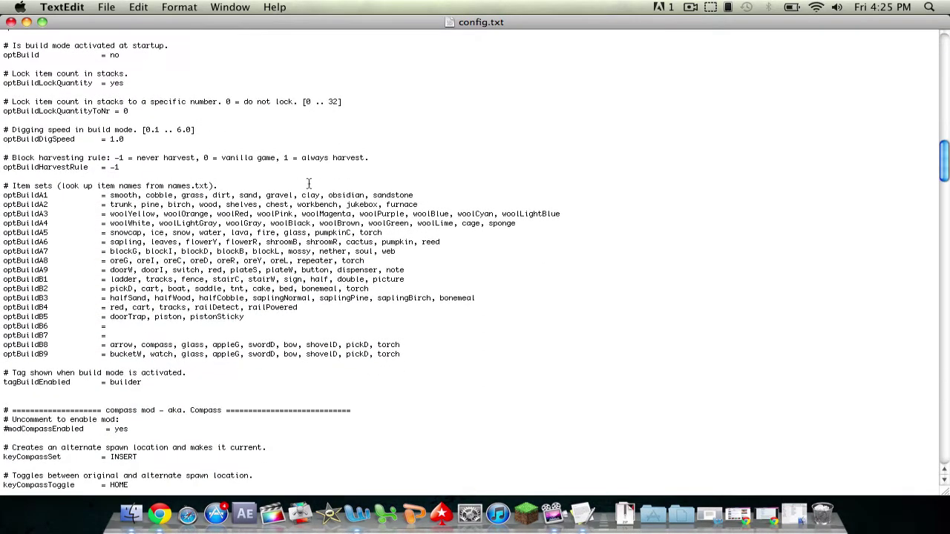
scroll(309, 184, "down", 10)
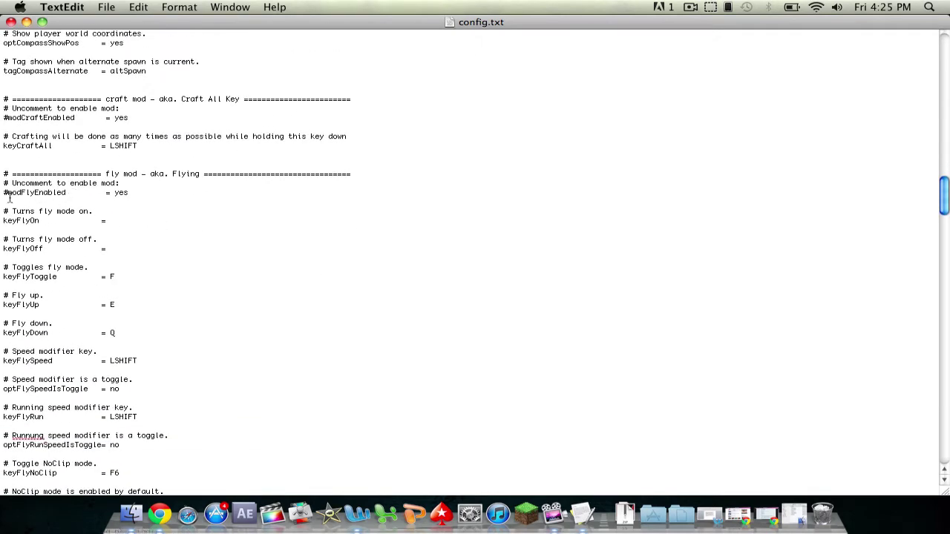
left_click(9, 195)
key("BackSpace")
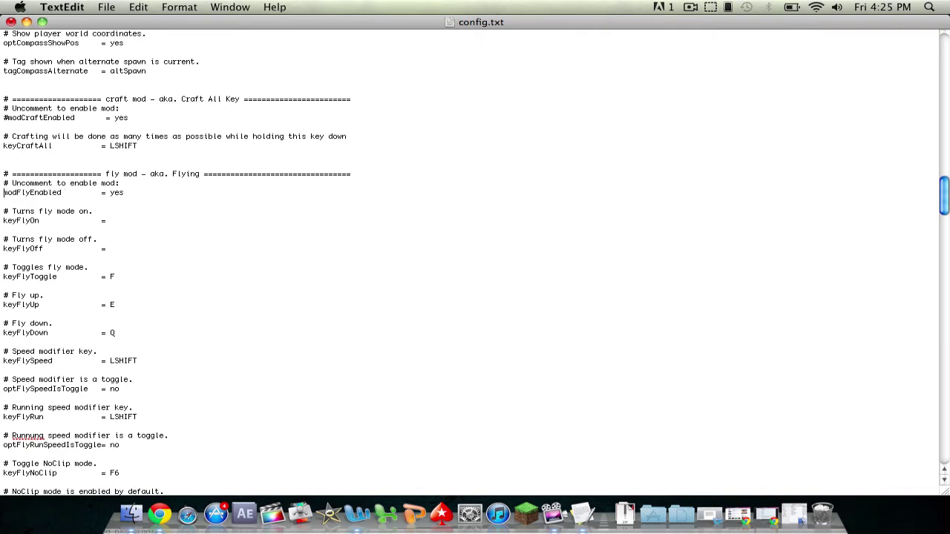
Step: Set both keyFlyOn and keyFlyOff to f in the fly mod section
left_click(118, 222)
type("ff")
left_click(128, 280)
scroll(128, 280, "down", 2)
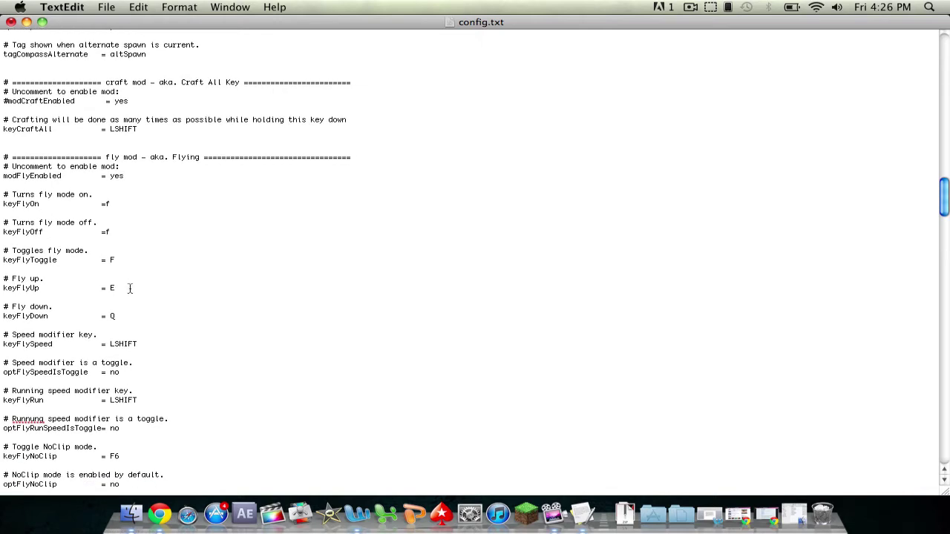
scroll(129, 297, "down", 1)
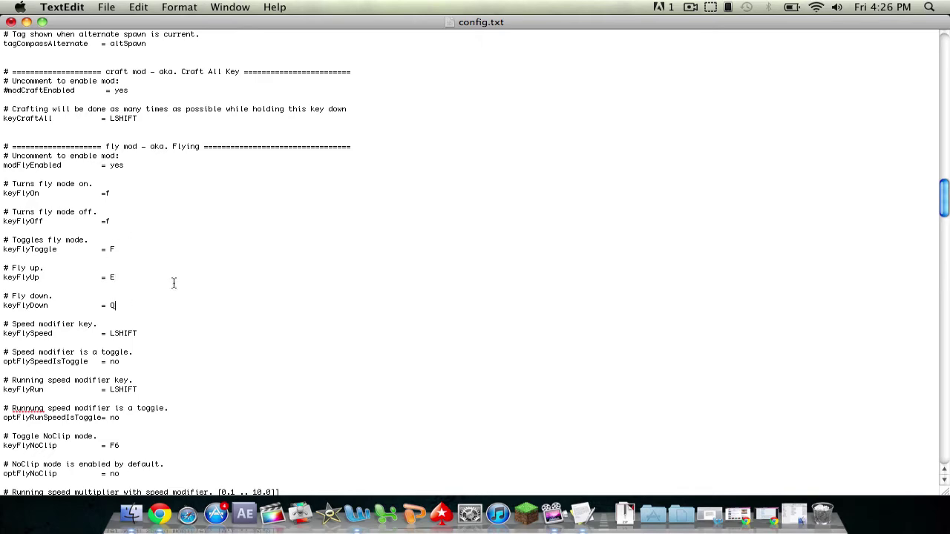
Step: Set the fly mod's running speed multiplier, optFlyRunSpeedMul, to 5.0
scroll(158, 291, "down", 2)
scroll(159, 290, "down", 10)
scroll(159, 291, "down", 5)
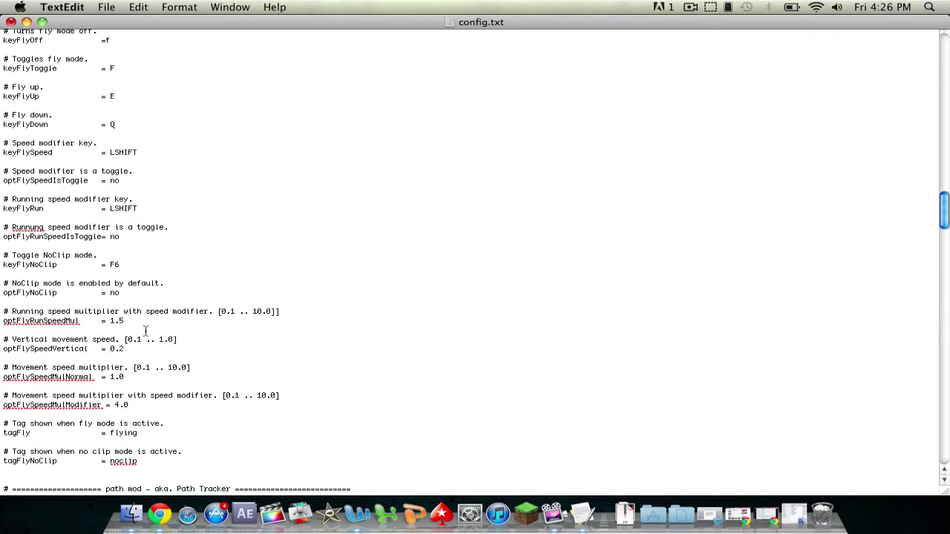
left_click(131, 324)
key("BackSpace")
key("BackSpace")
key("BackSpace")
type("5.0")
Step: Set optFlySpeedVertical to 0.7 and optFlySpeedMulNormal to 4.0
scroll(122, 339, "down", 1)
left_click(123, 339)
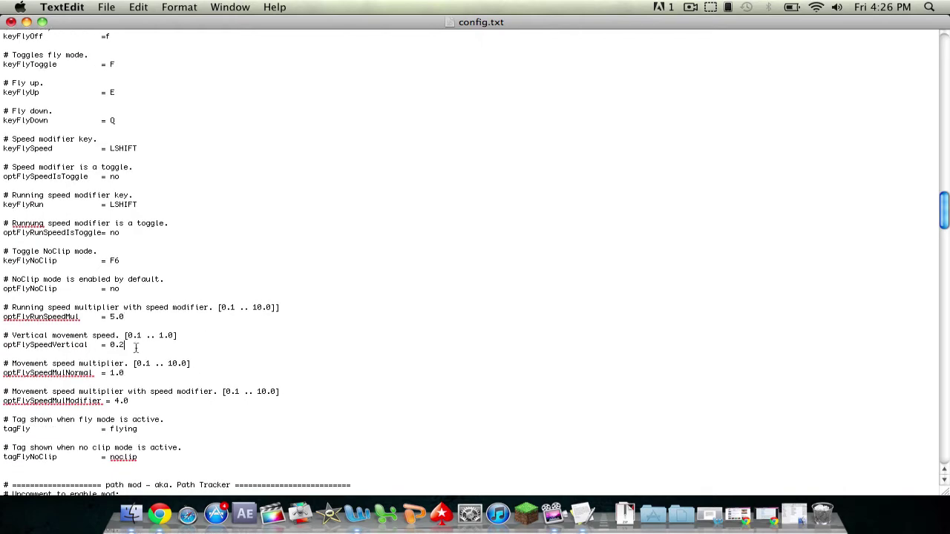
key("BackSpace")
scroll(136, 364, "down", 1)
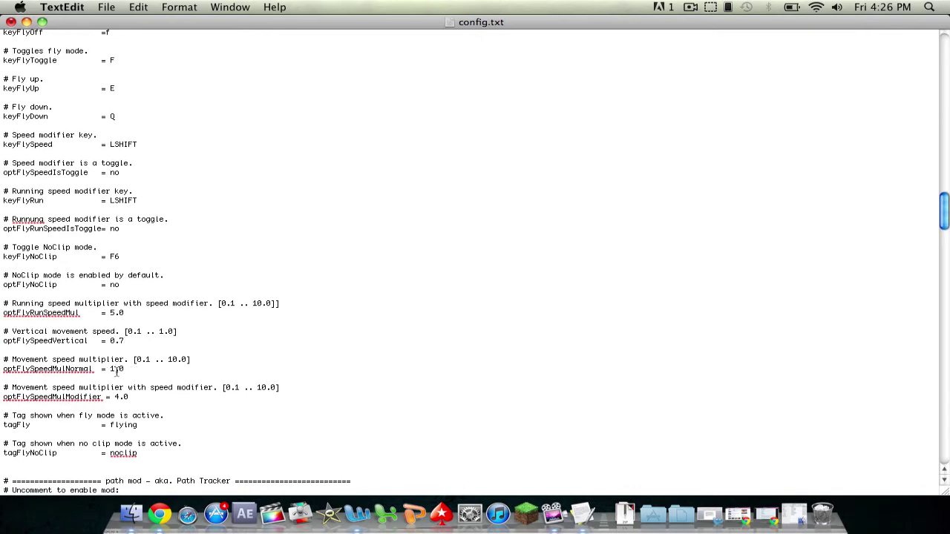
left_click(115, 370)
key("BackSpace")
type("4")
scroll(148, 420, "down", 1)
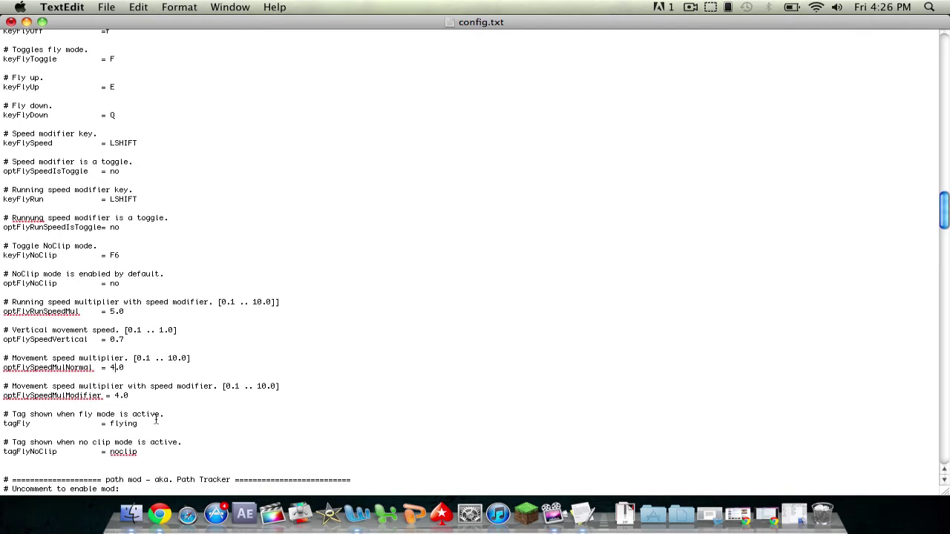
Step: Change the tagFly text to youtube, then save and close config.txt
left_click(149, 420)
key("BackSpace")
key("BackSpace")
key("BackSpace")
left_click(11, 22)
left_click(585, 97)
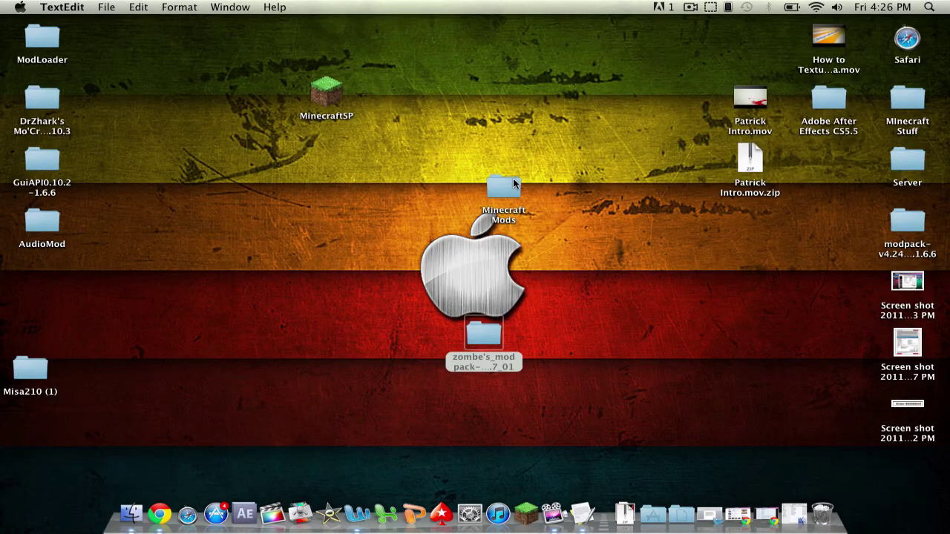
Step: Launch MinecraftSP, enlarge its window, enter the game and play the existing singleplayer world New World
left_click(515, 530)
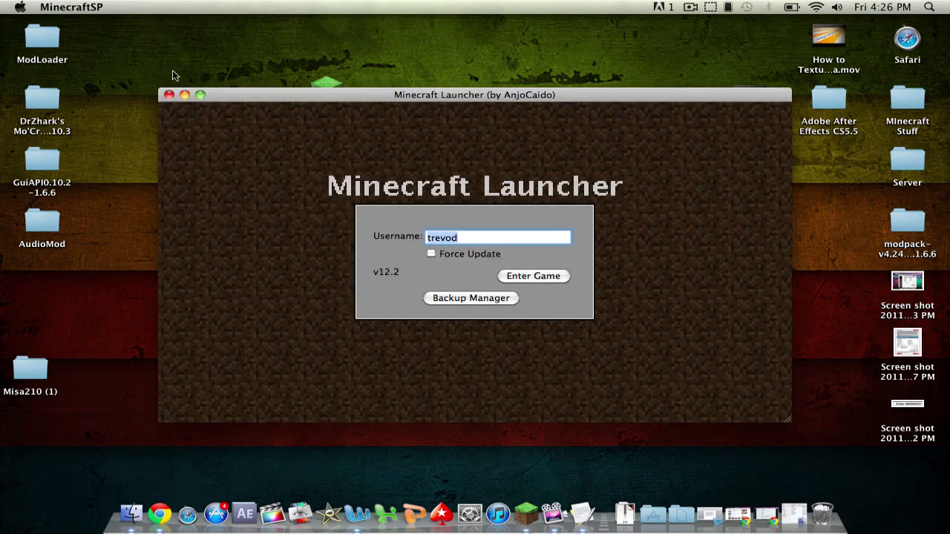
left_click(200, 95)
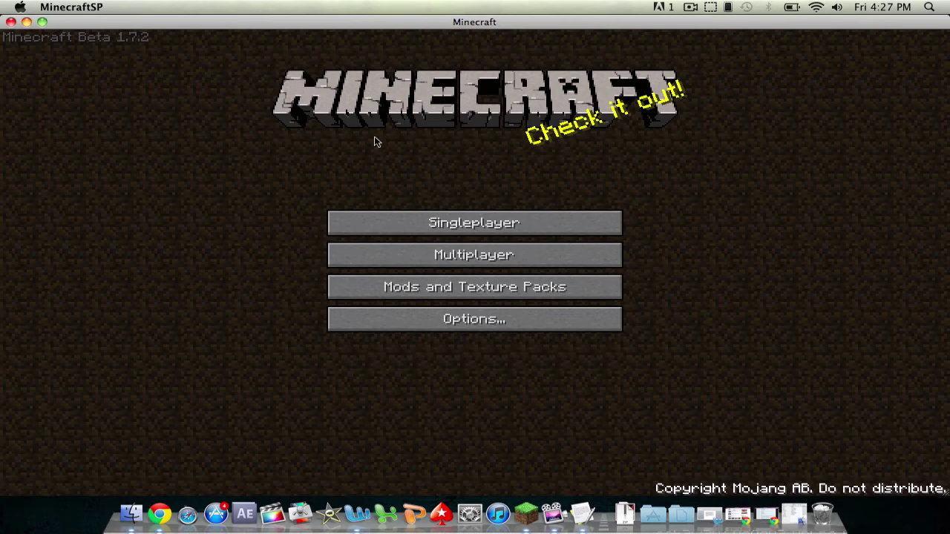
left_click(430, 227)
left_click(437, 245)
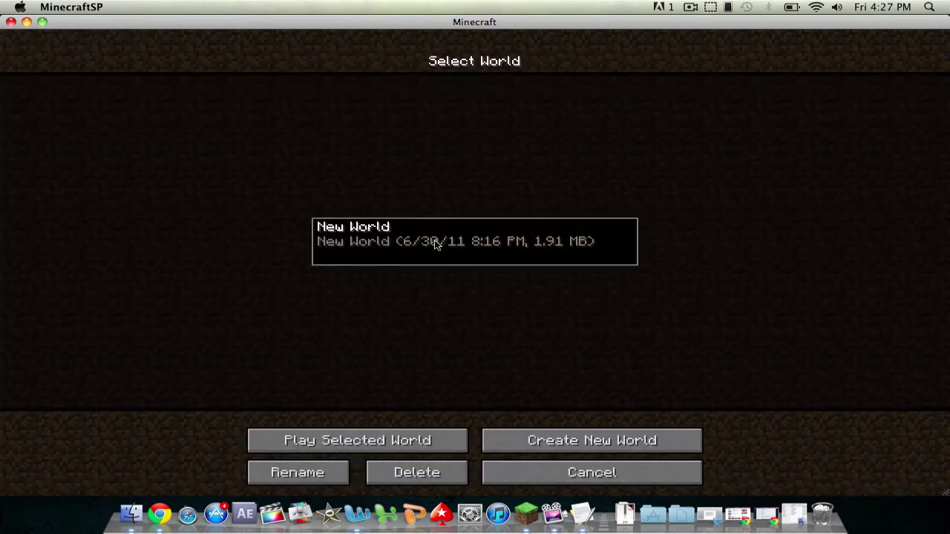
left_click(353, 444)
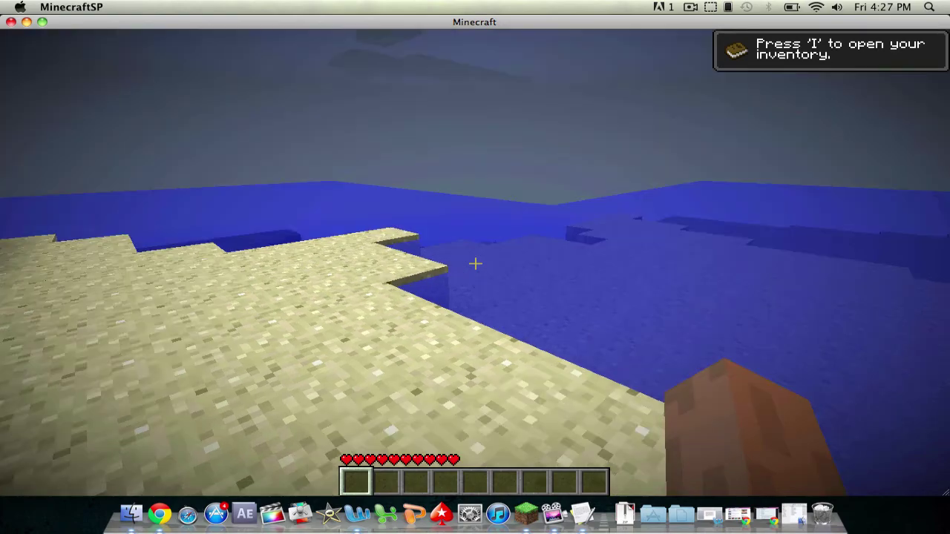
Step: Turn on fly mode in the world and fly up above the trees beside the water to test it
mouse_move(474, 263)
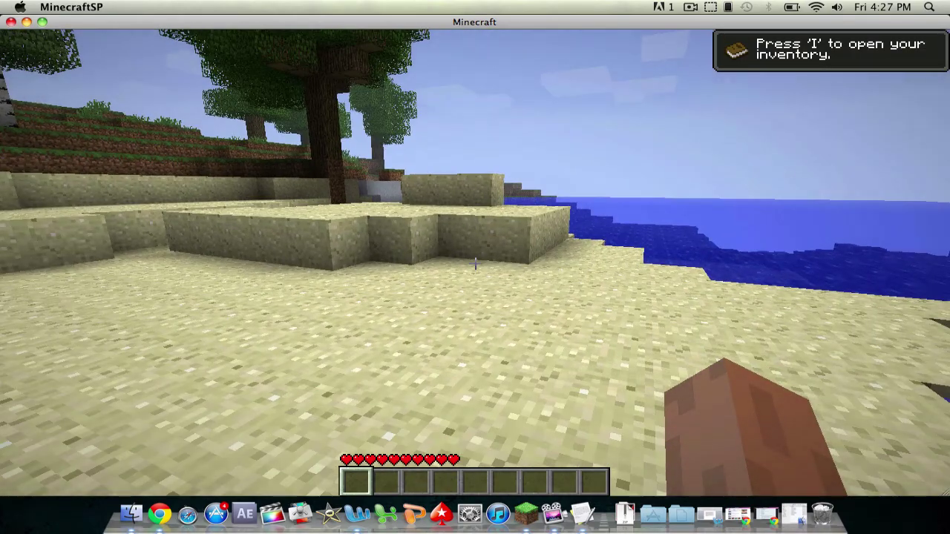
key("w")
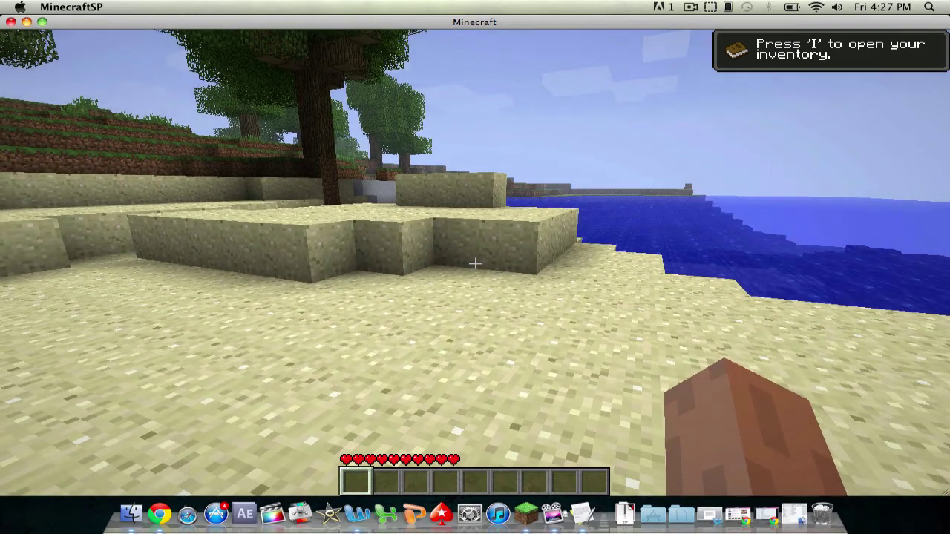
key("f")
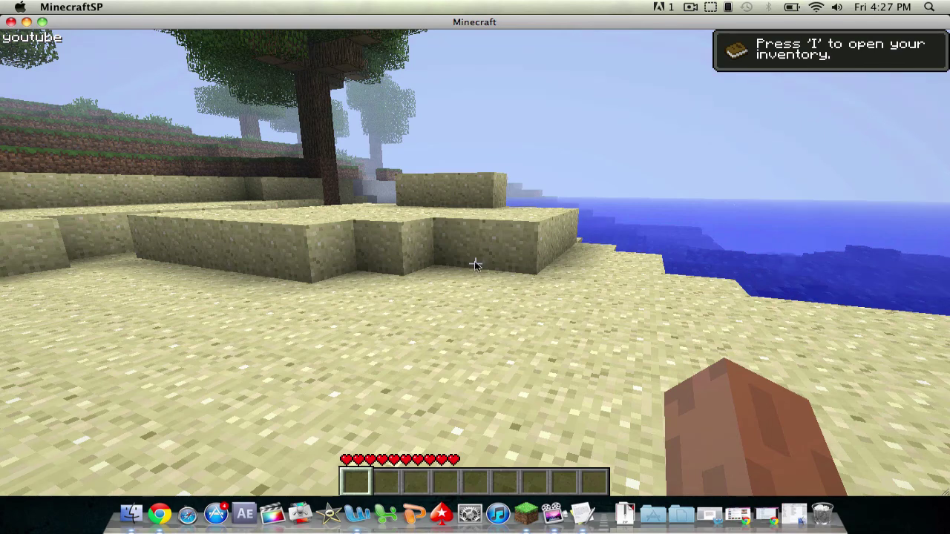
key("Escape")
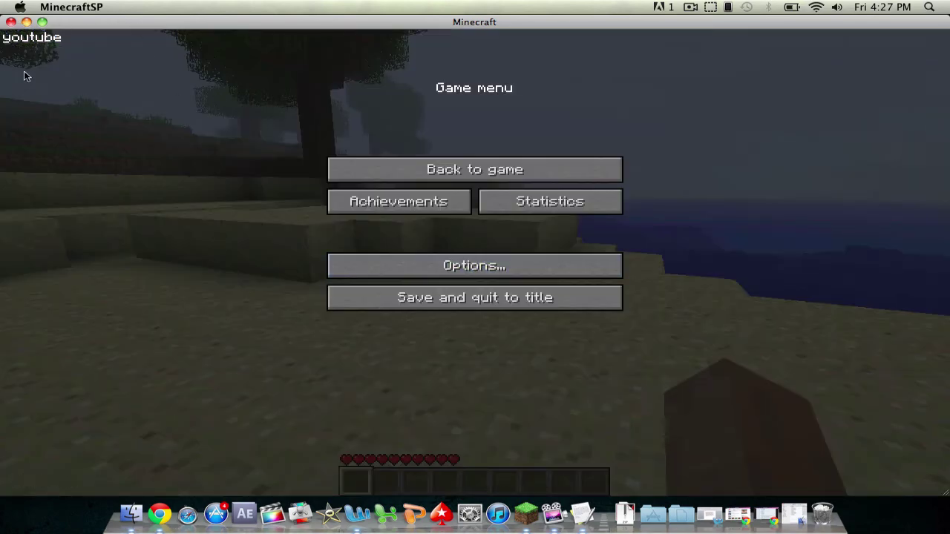
left_click(416, 163)
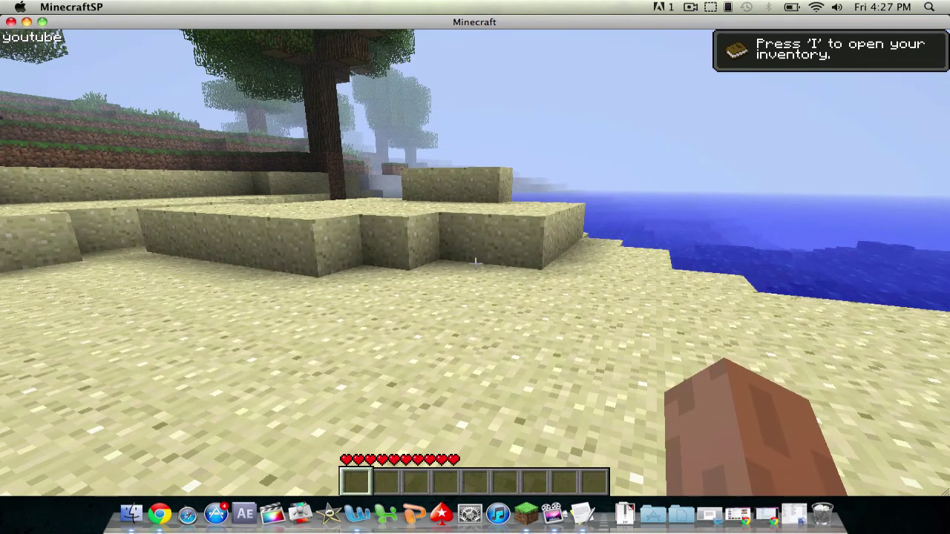
key("w")
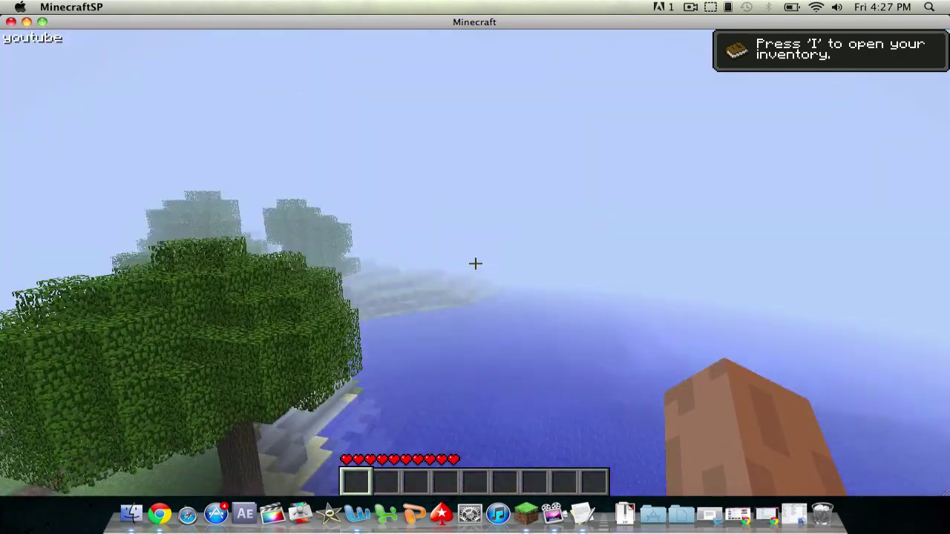
key("w")
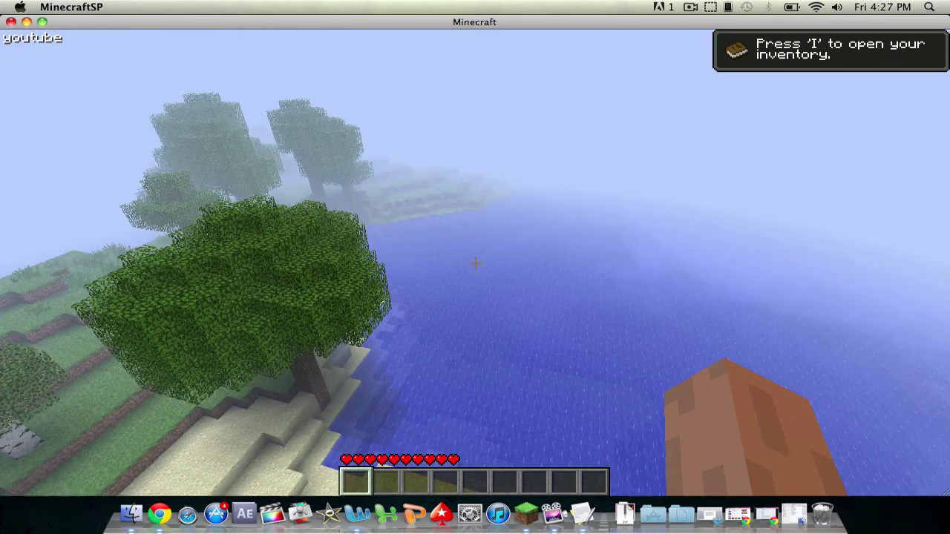
key("w")
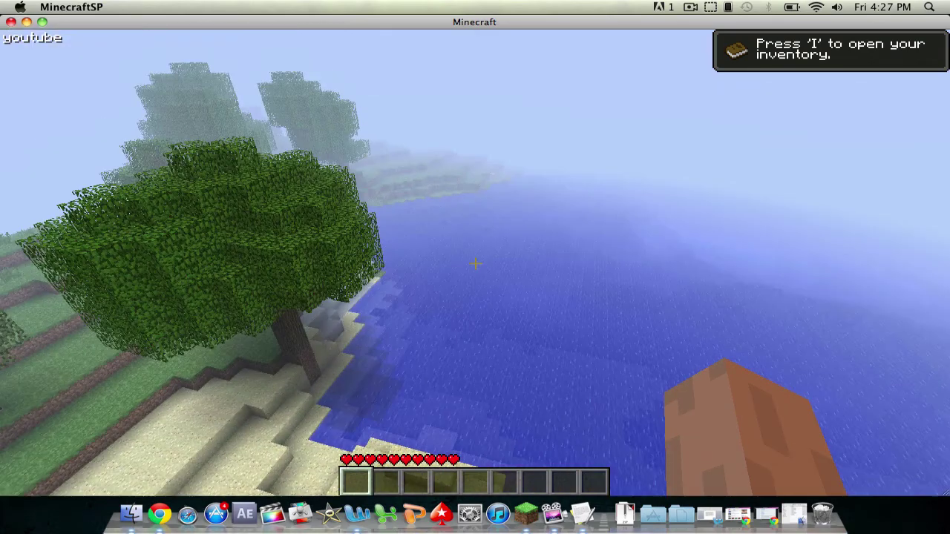
Step: Fly forward over the water and across the grassy shore to the hill with the tree
key("w")
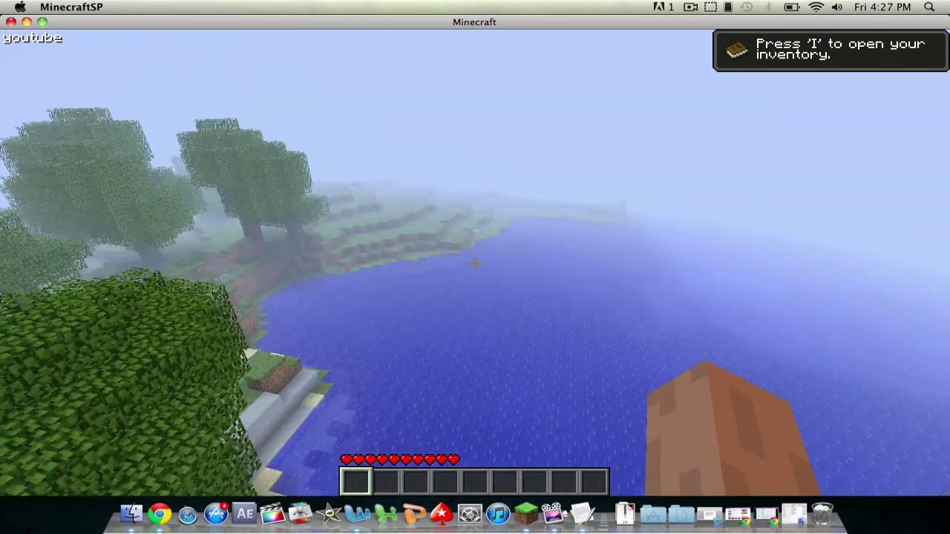
key("w")
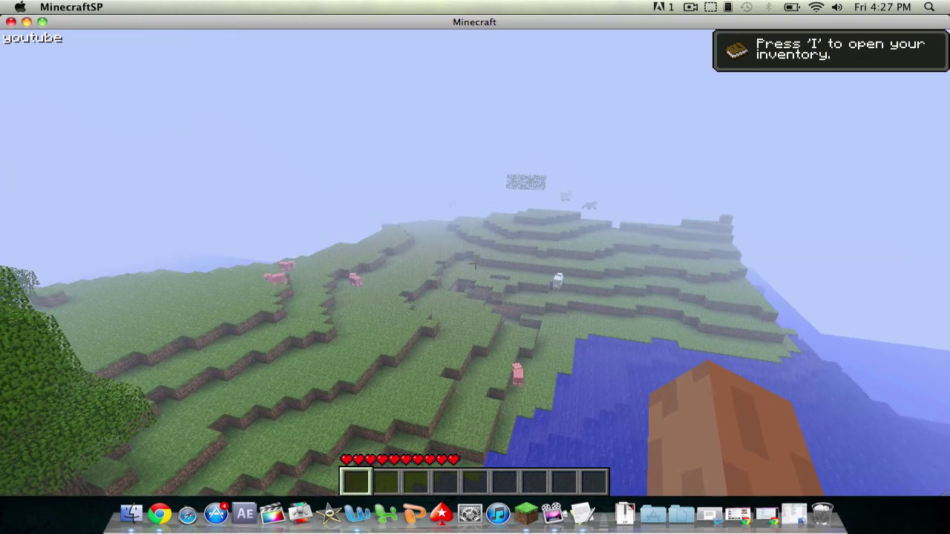
key("w")
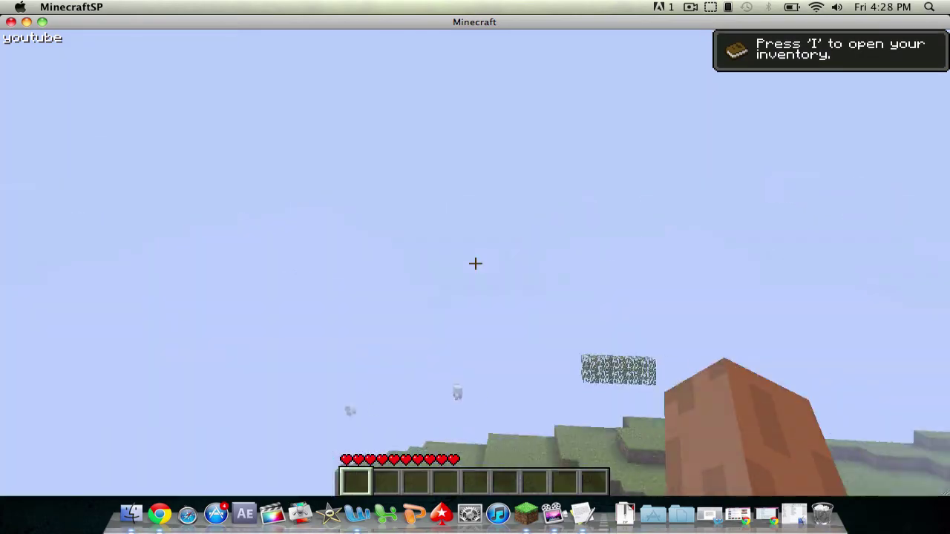
mouse_move(475, 263)
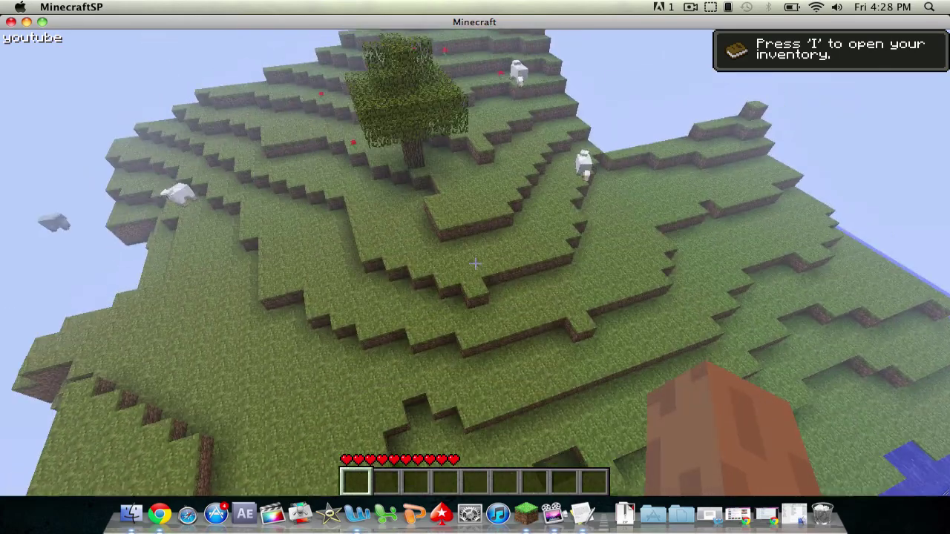
Step: Test vertical flight by descending to the grass, rising above the hillside again and flying forward past the sheep
key("shift")
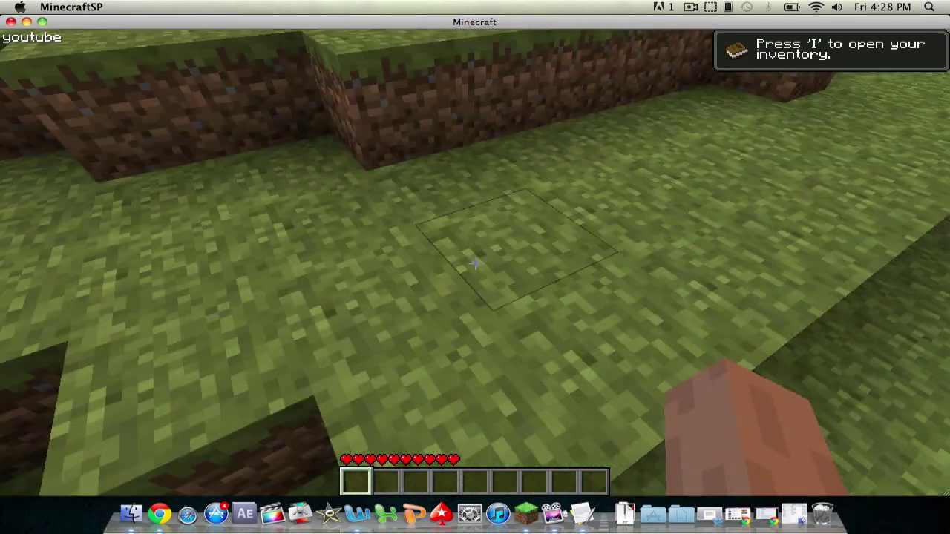
key("space")
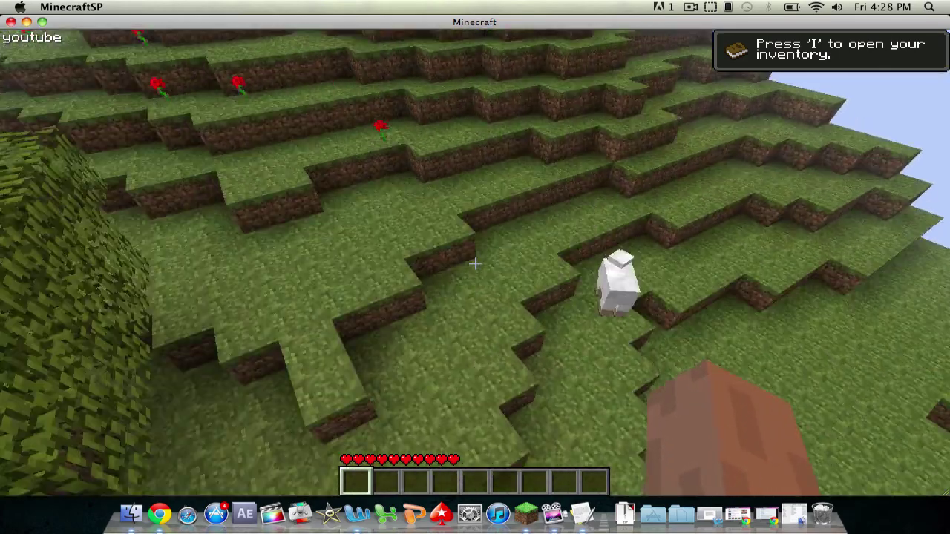
key("w")
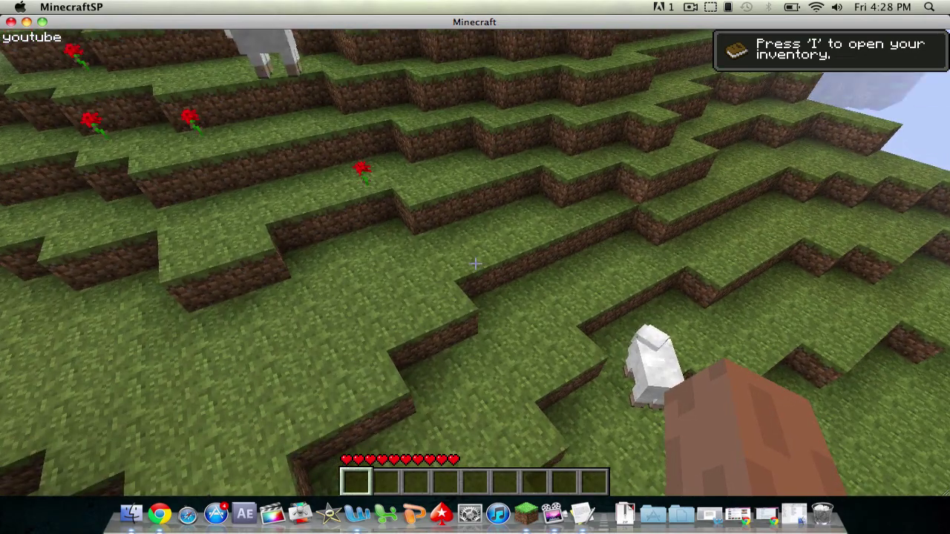